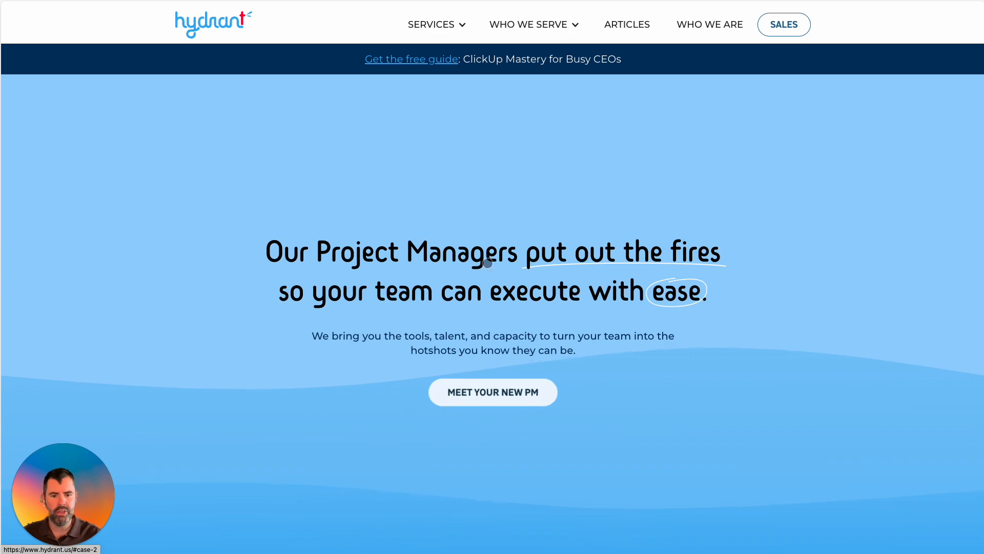
Jump to the Hydrant site's free 'ClickUp Mastery for Busy CEOs and Teams' guide section.
click(423, 59)
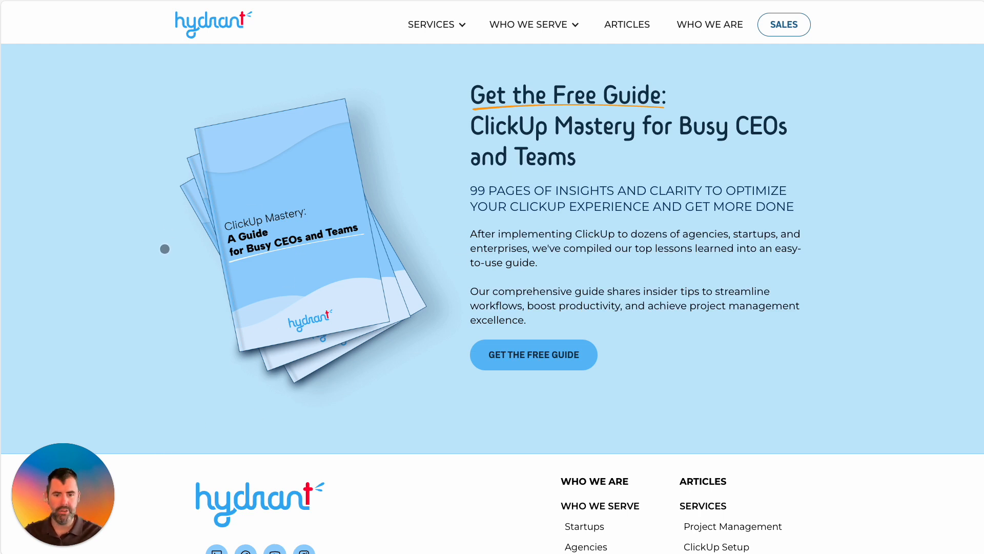
click(1, 2)
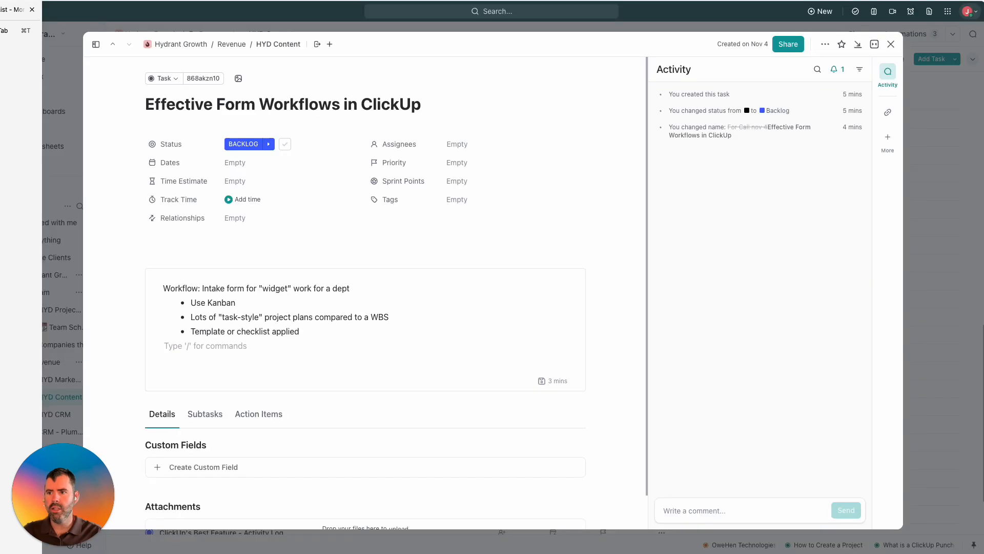
Create a new Form in the Templates space's Marketing folder from the sidebar + menu.
click(2, 10)
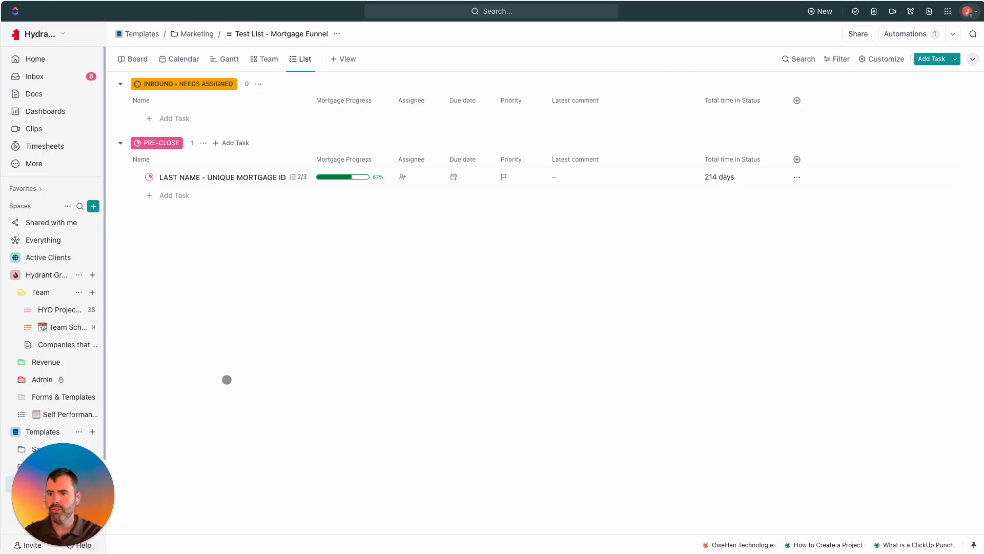
drag(69, 479, 927, 461)
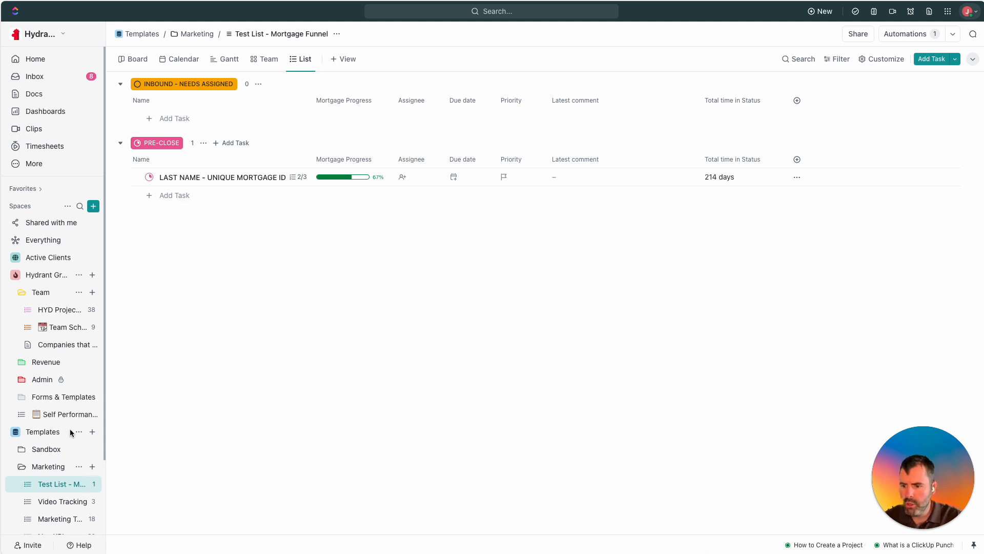
click(92, 431)
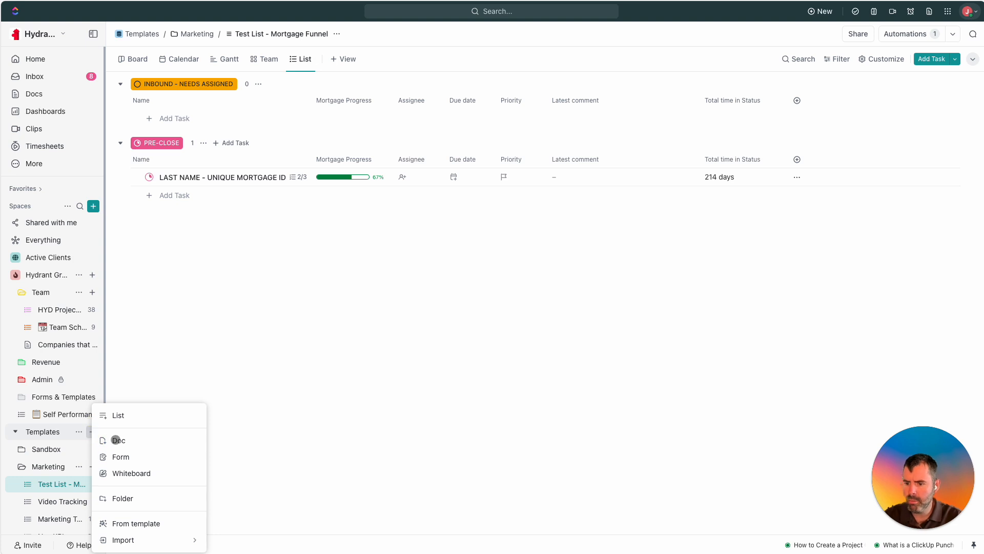
click(127, 464)
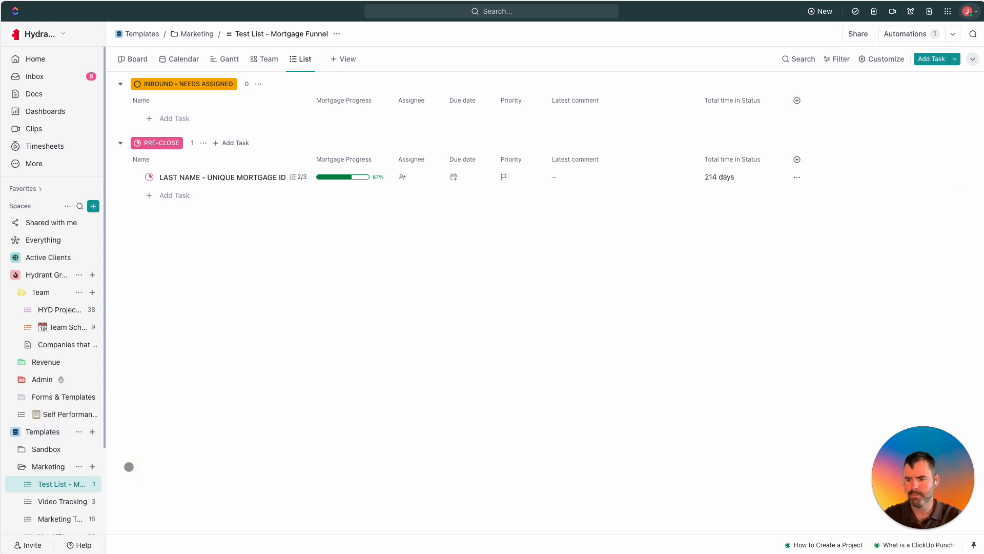
click(92, 466)
click(118, 458)
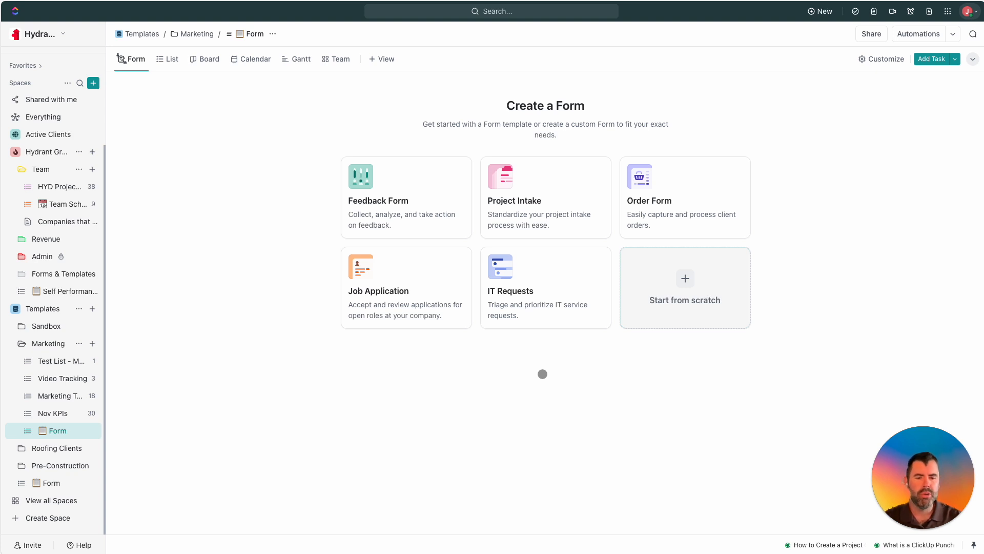
Apply the Order Form template, preview it as a respondent, and publish the form.
click(679, 210)
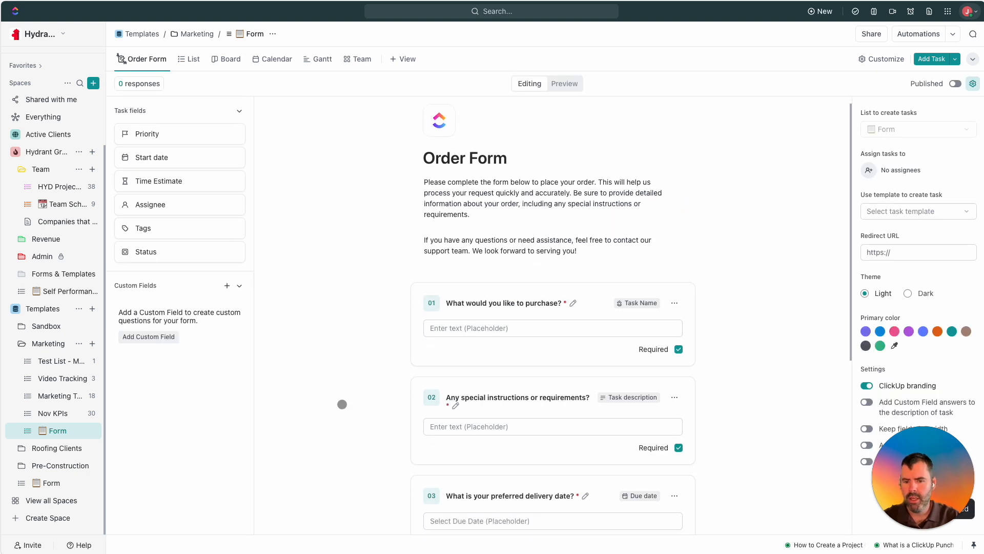
click(507, 341)
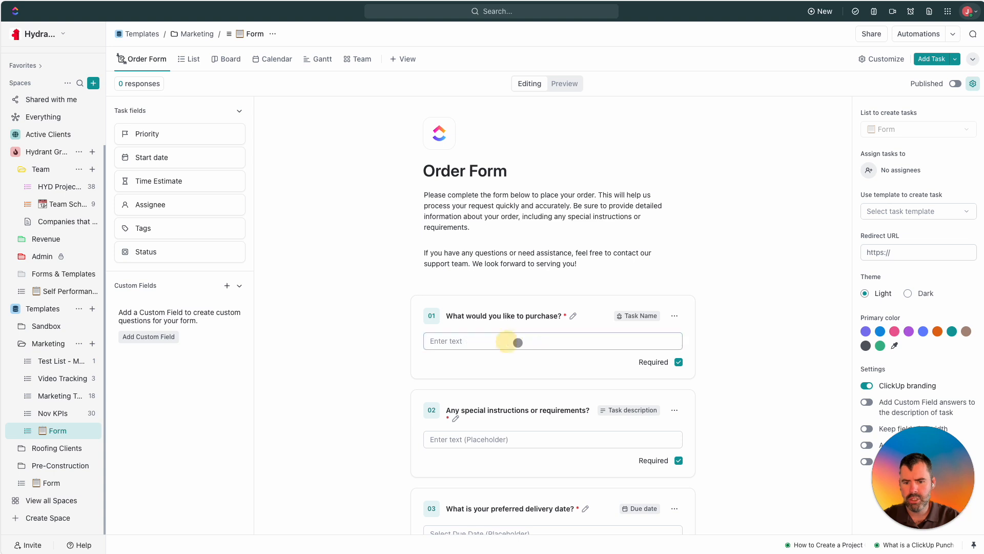
scroll(504, 351, down, 1)
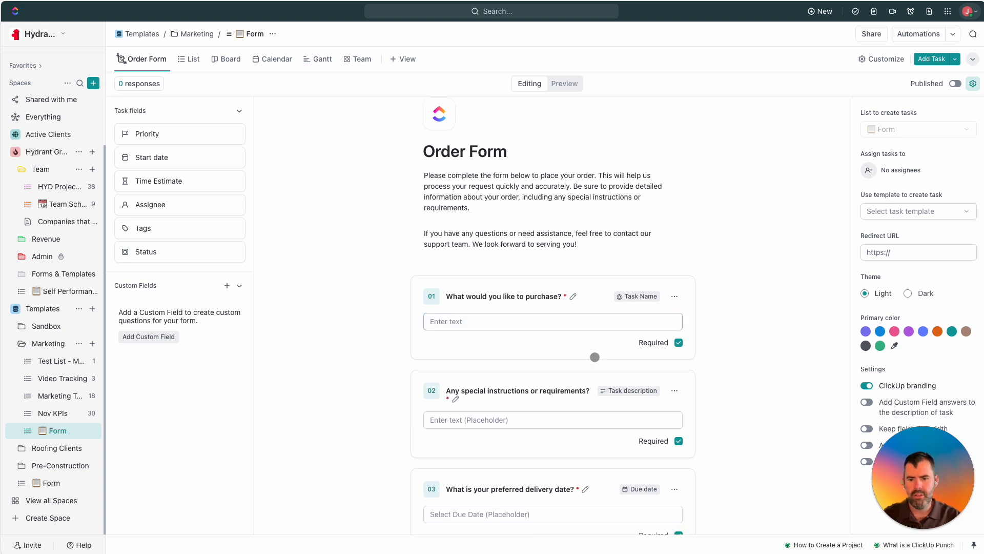
scroll(562, 347, down, 1)
scroll(531, 331, up, 2)
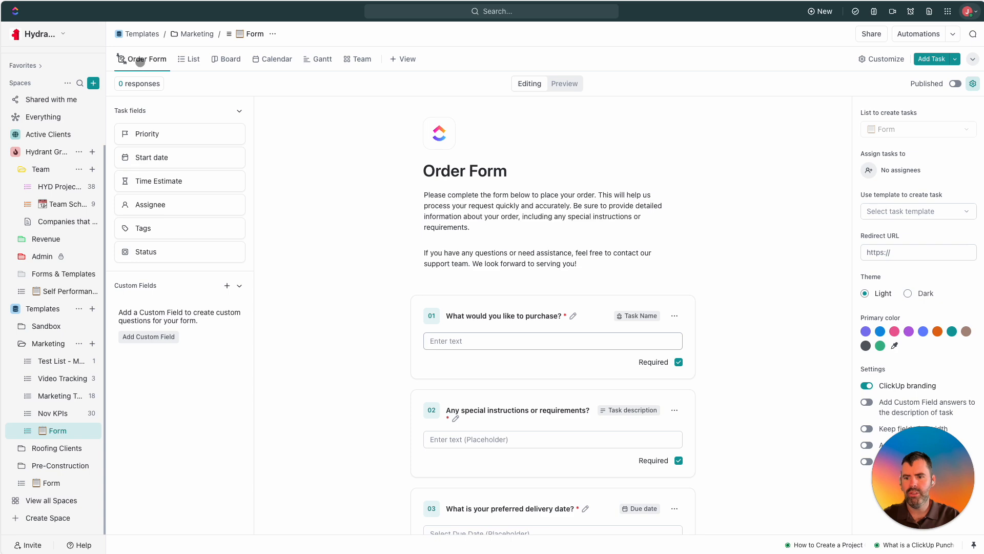
click(550, 83)
click(533, 84)
Replace question 01's purchase wording with 'What is your name?'.
click(564, 318)
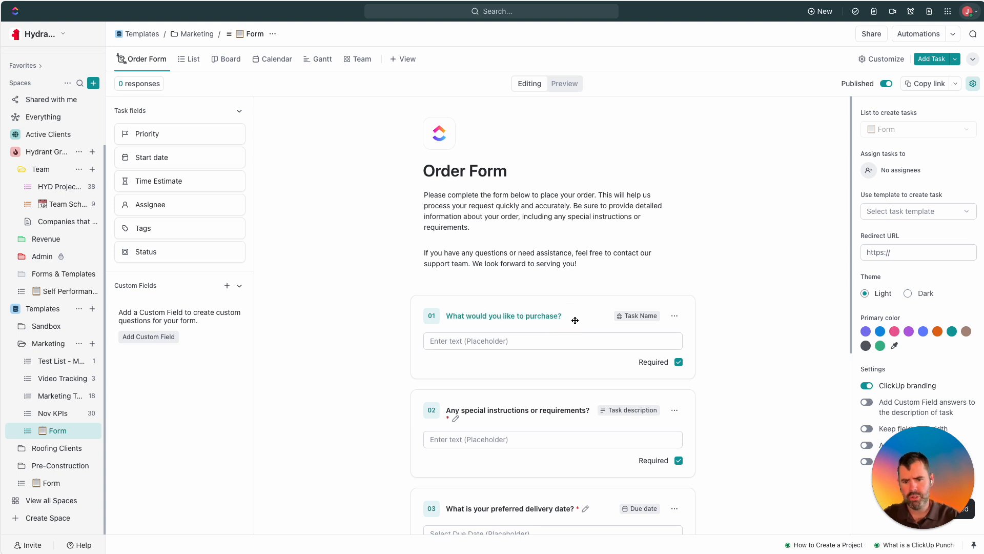
triple_click(575, 320)
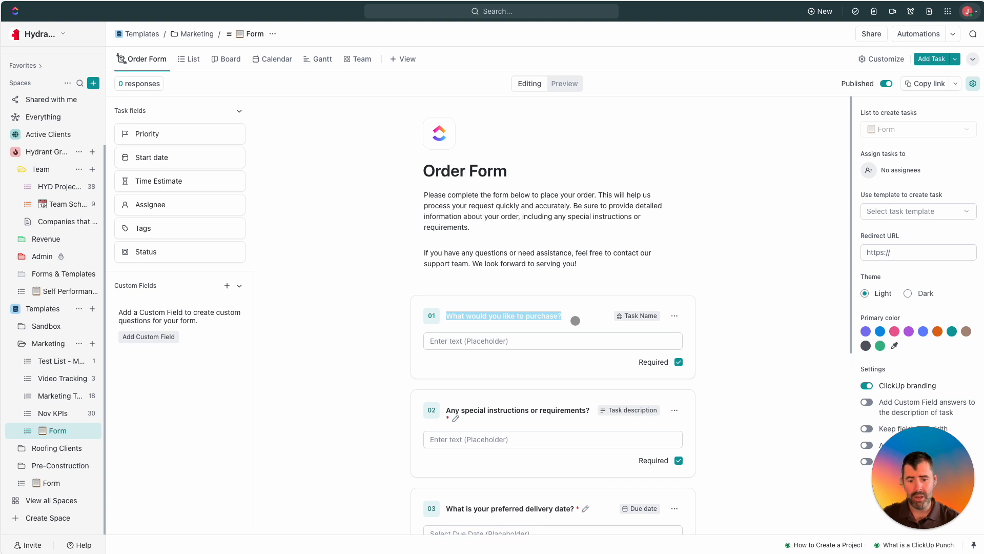
text(What is your name?)
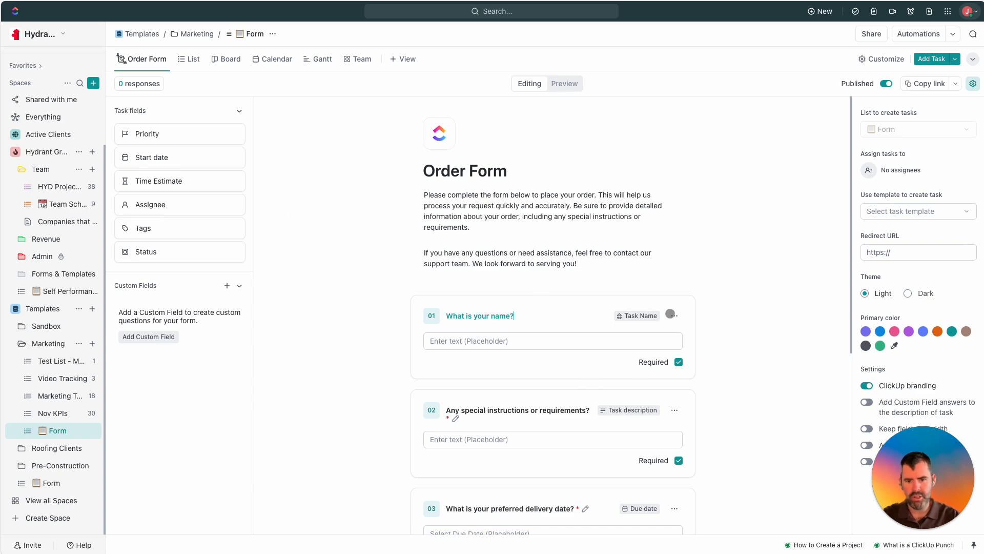
scroll(559, 312, down, 2)
scroll(501, 228, up, 2)
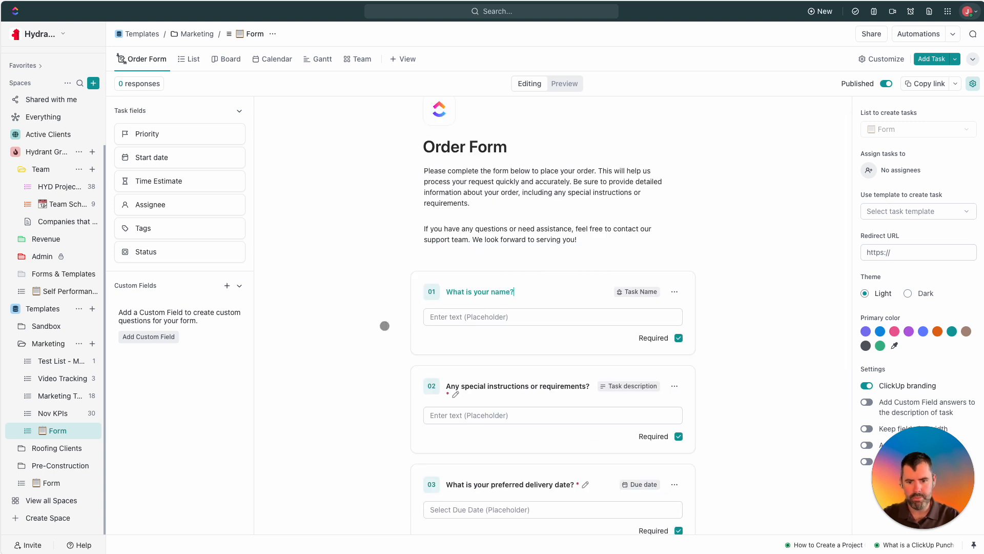
scroll(507, 323, down, 1)
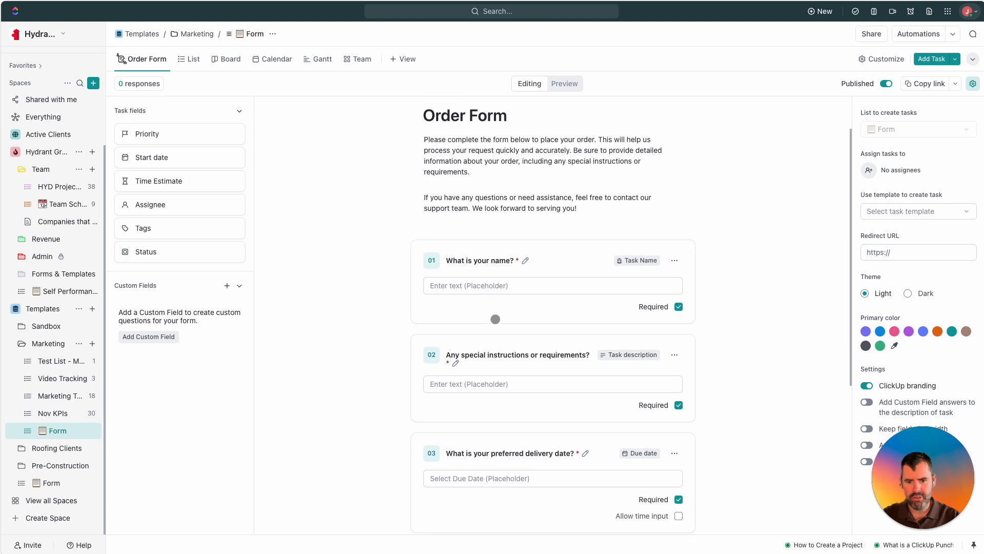
scroll(494, 364, down, 2)
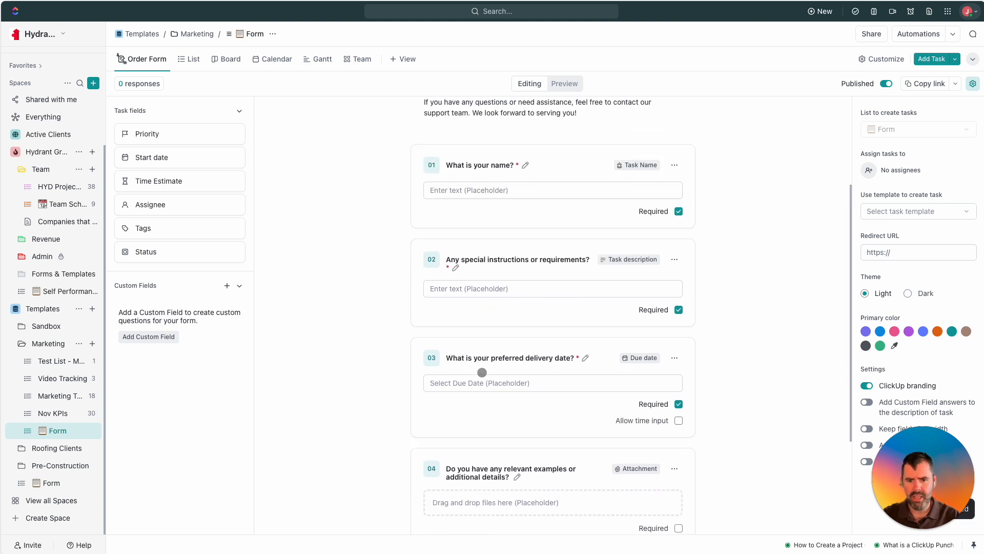
scroll(494, 364, up, 2)
click(477, 337)
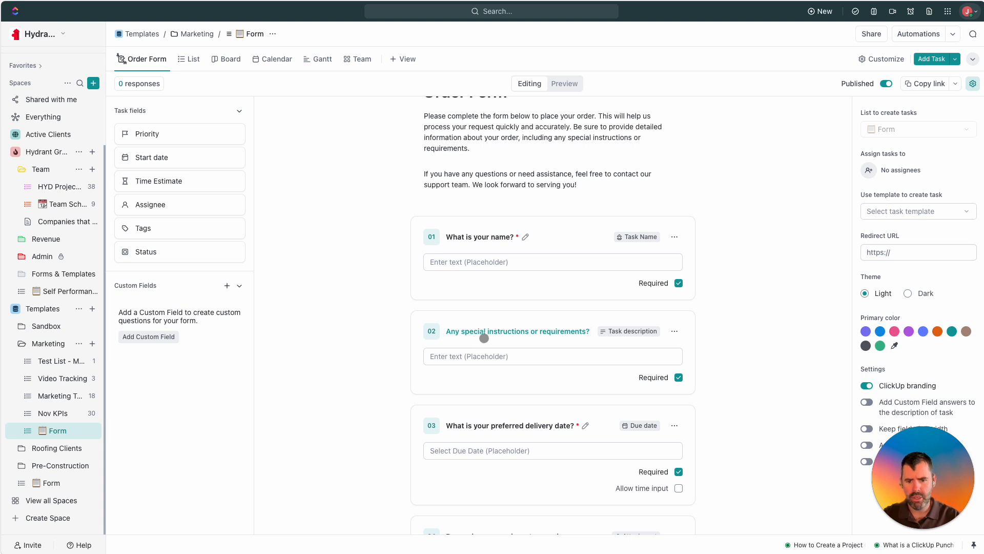
triple_click(484, 338)
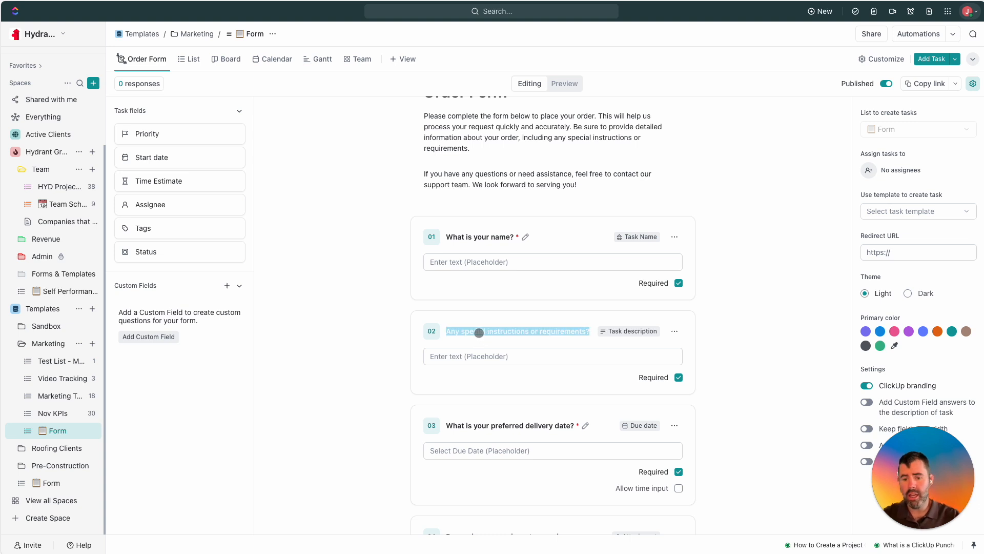
click(702, 351)
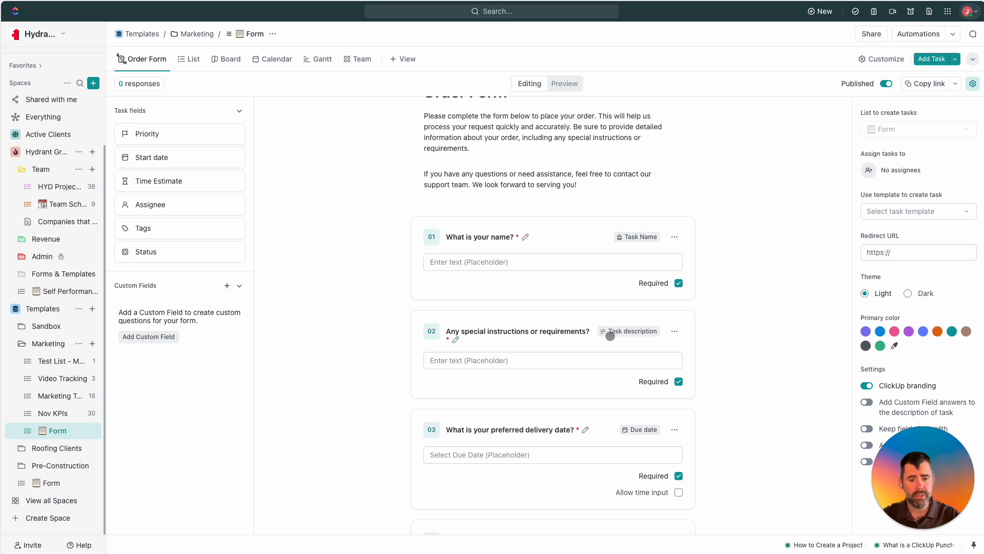
scroll(589, 336, down, 2)
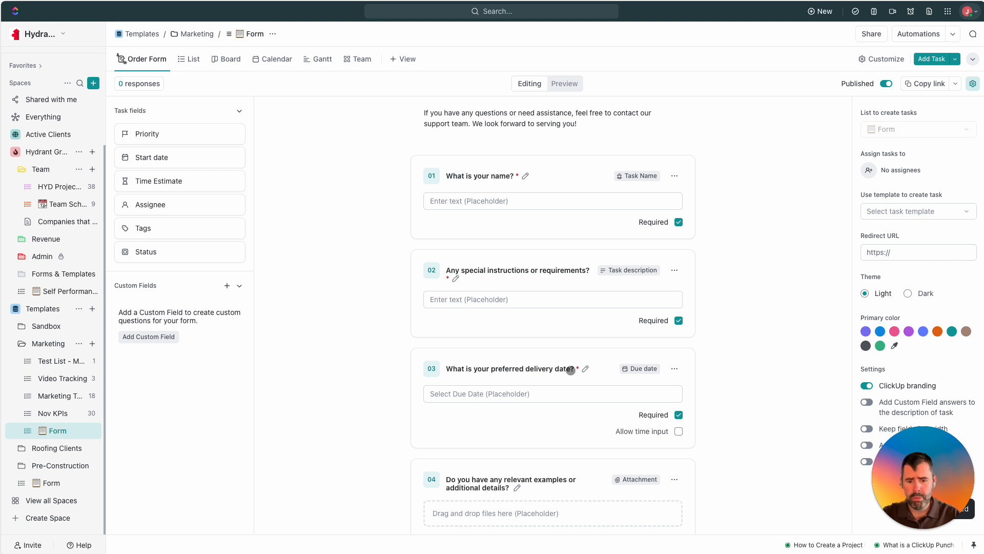
scroll(562, 379, down, 1)
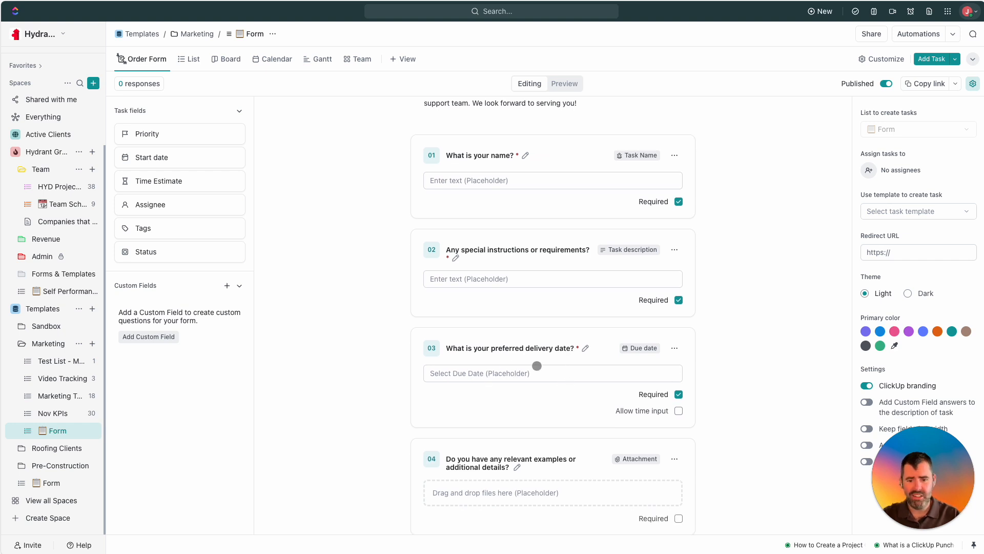
scroll(548, 357, down, 1)
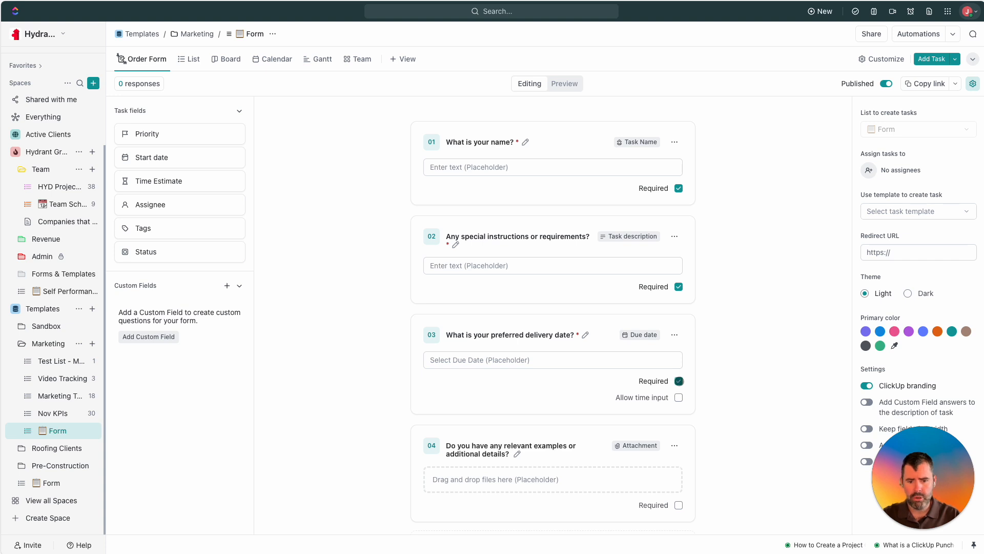
click(573, 335)
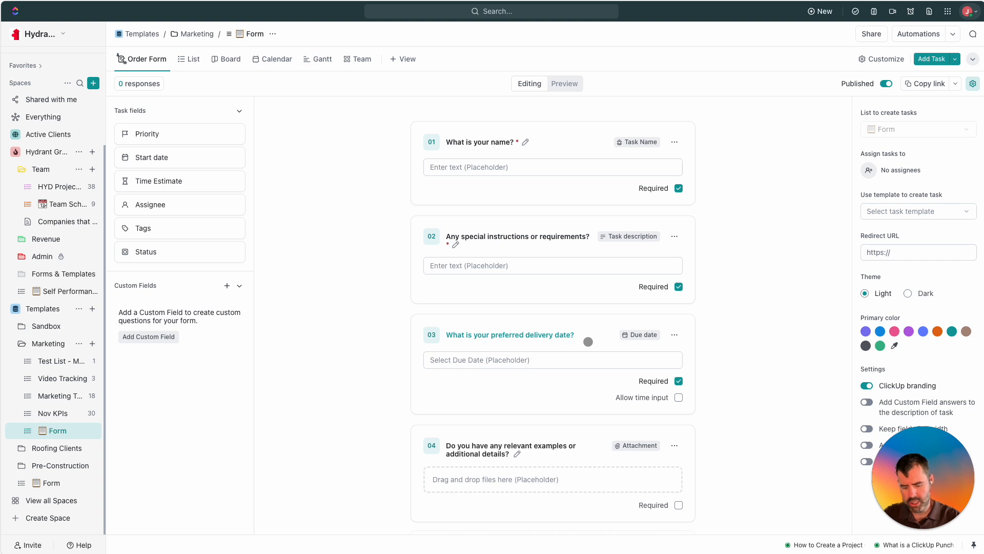
click(744, 389)
scroll(469, 445, down, 1)
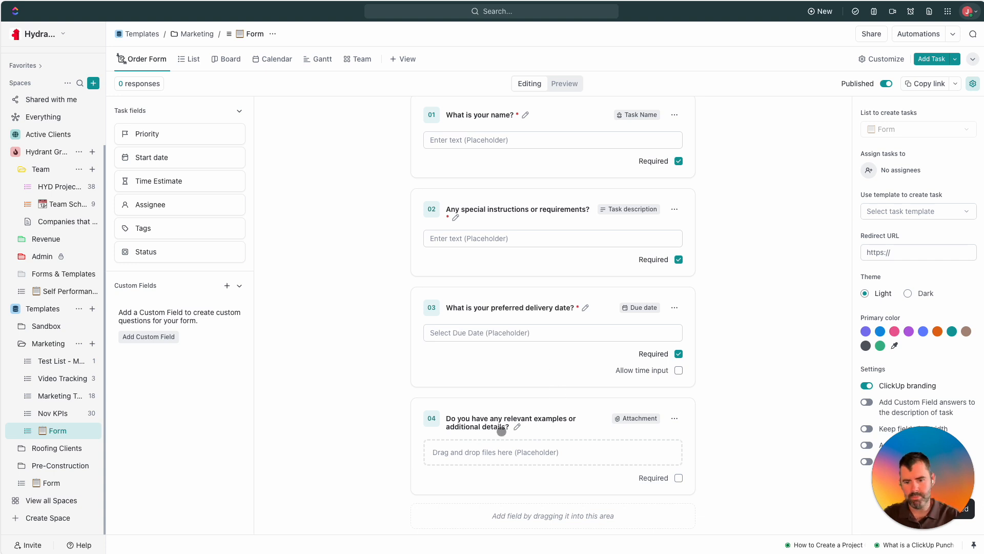
scroll(490, 419, down, 1)
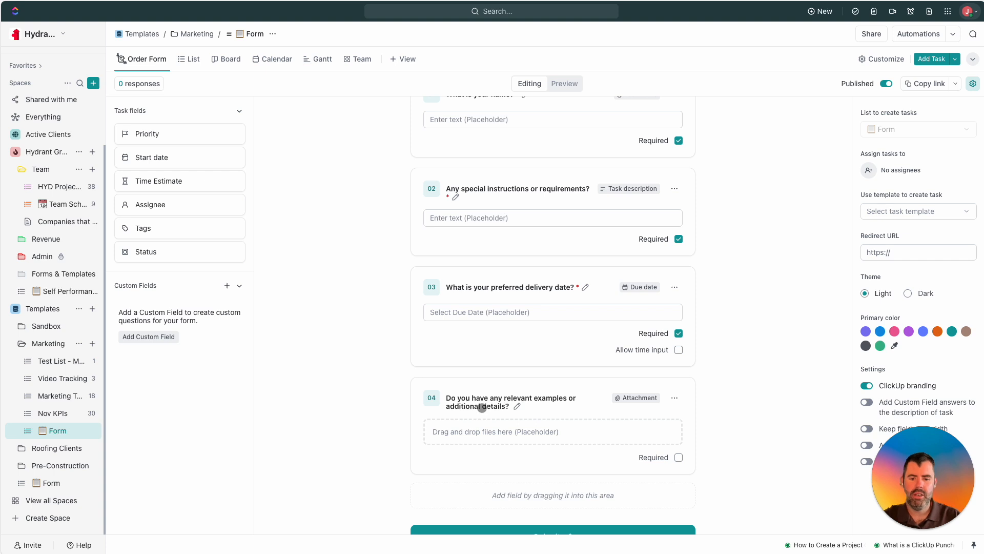
click(519, 407)
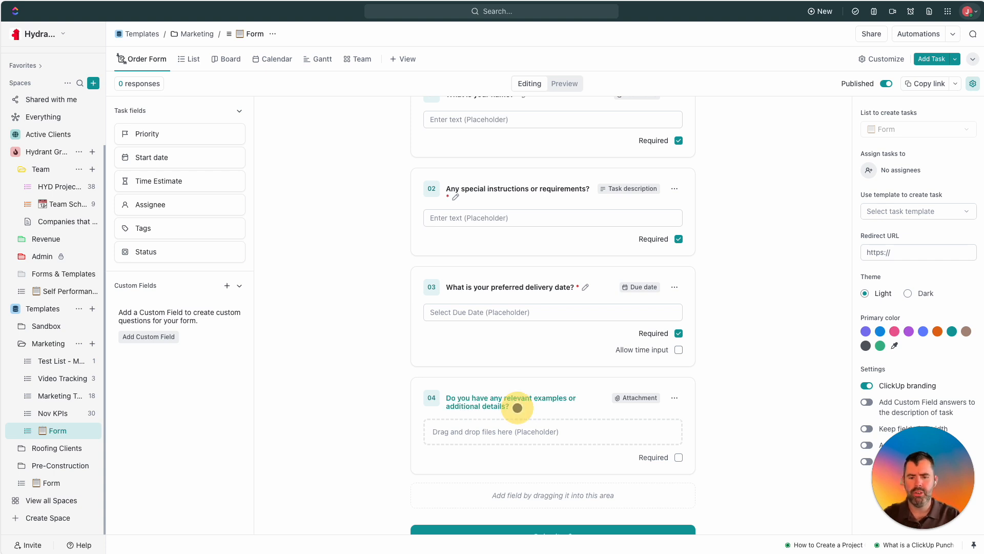
Retitle question 04 to 'What is your home address?'.
key(ctrl+a)
text(Wh)
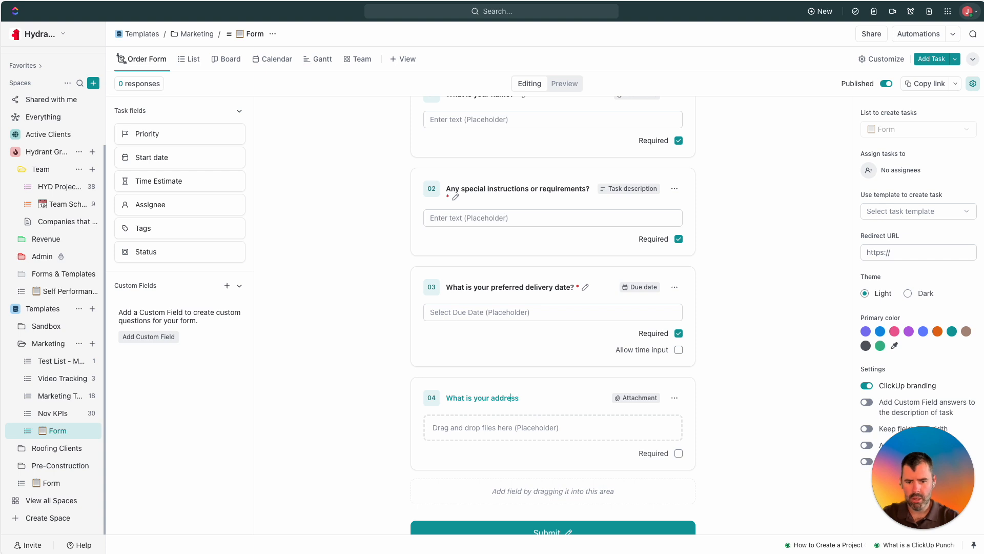
text(ome)
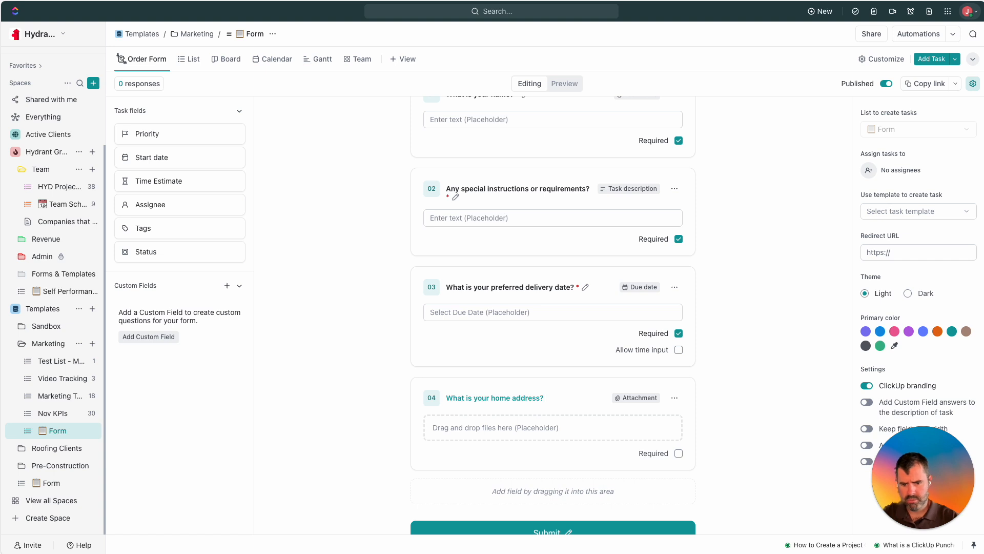
click(641, 398)
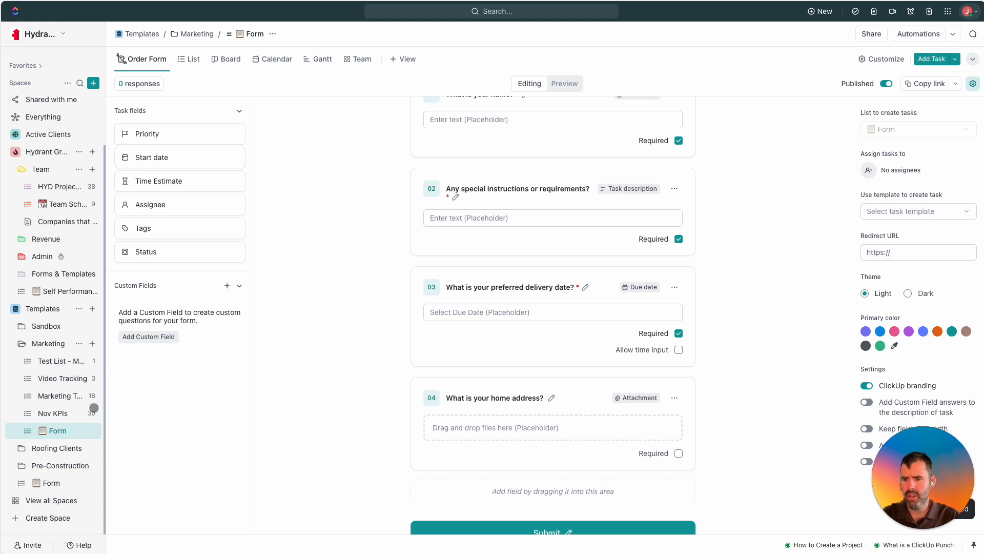
click(674, 398)
Remove the attachment question and begin a new Location custom field.
click(697, 446)
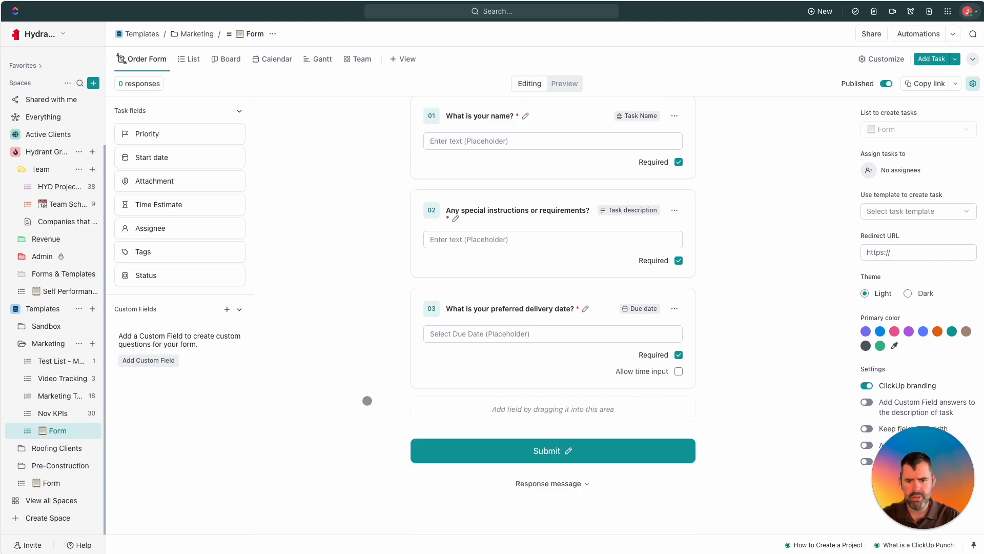
click(227, 310)
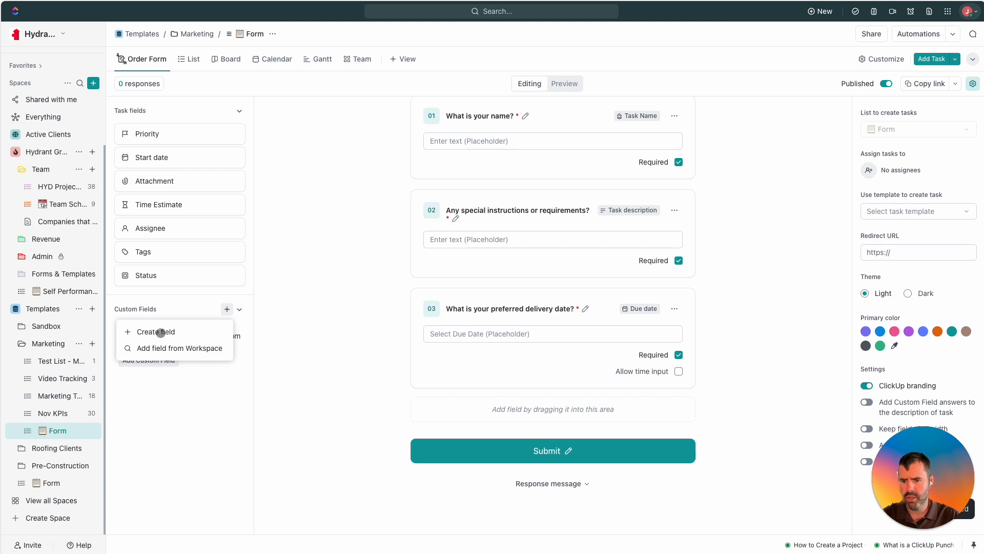
click(161, 333)
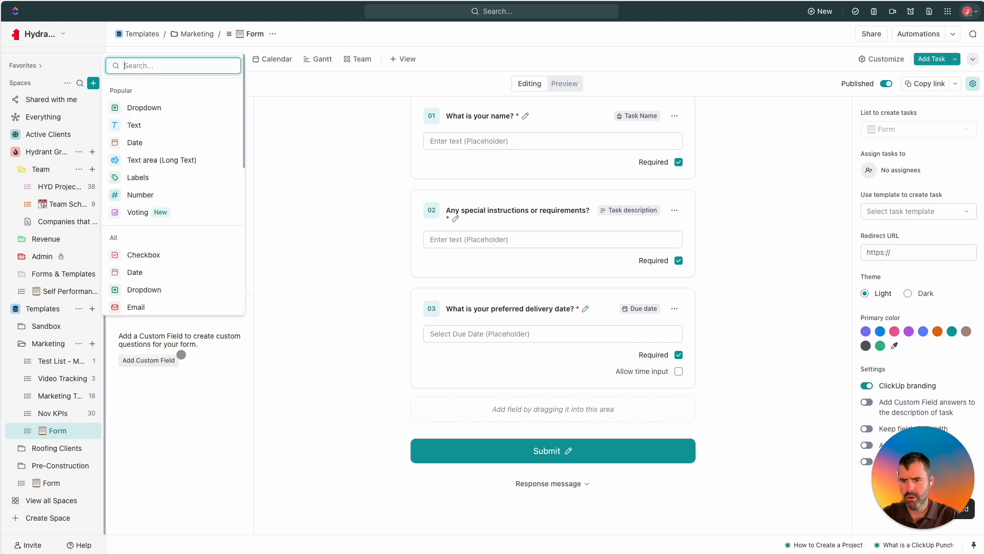
right_click(174, 162)
click(188, 226)
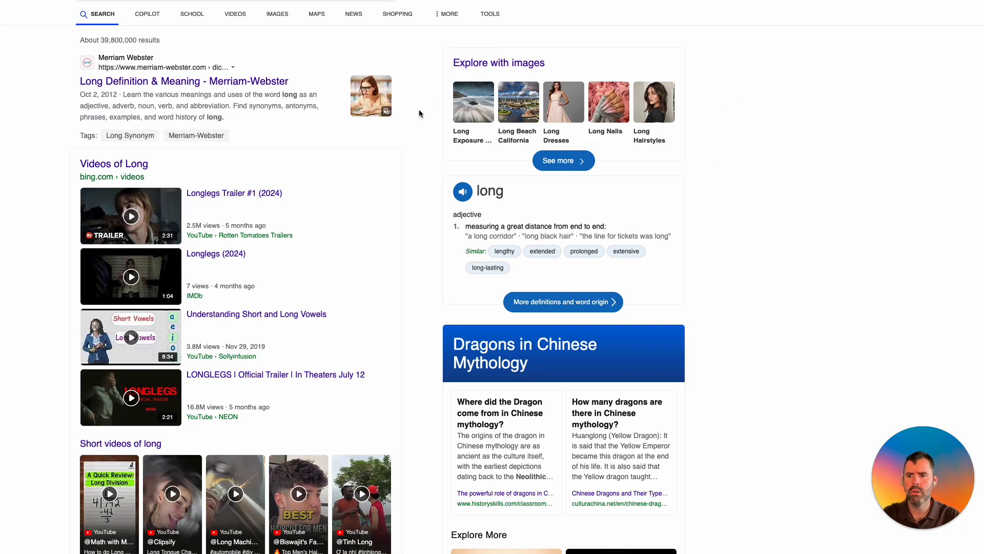
click(20, 7)
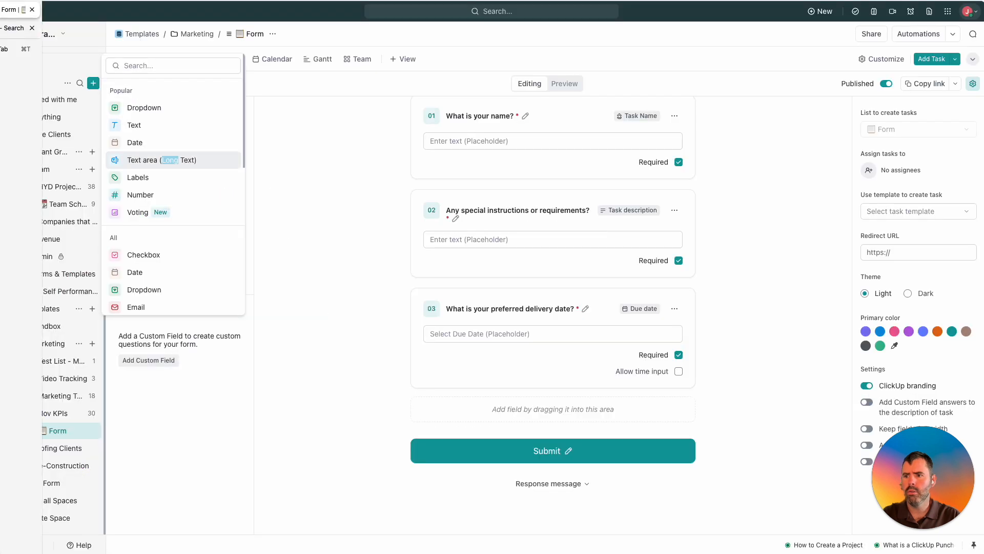
scroll(163, 207, down, 5)
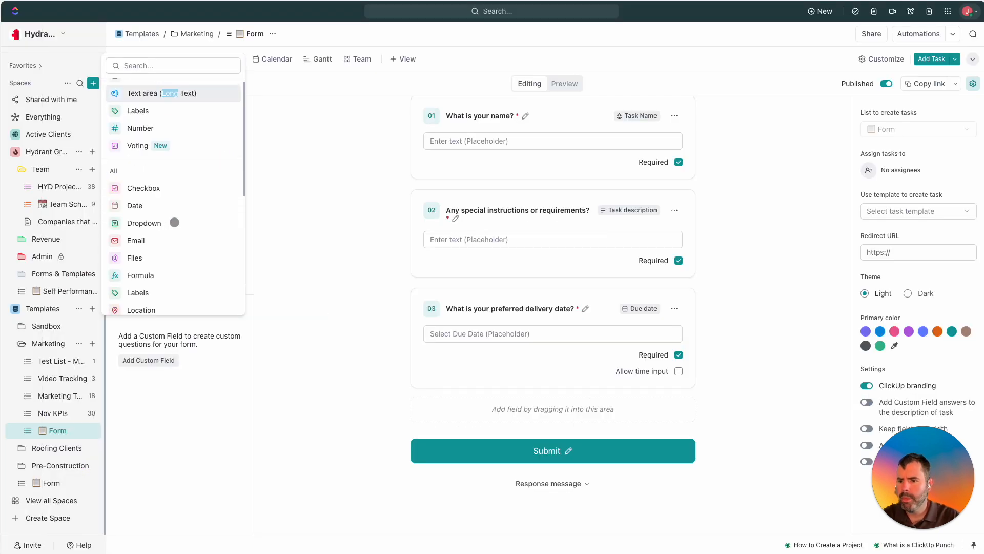
scroll(156, 202, down, 2)
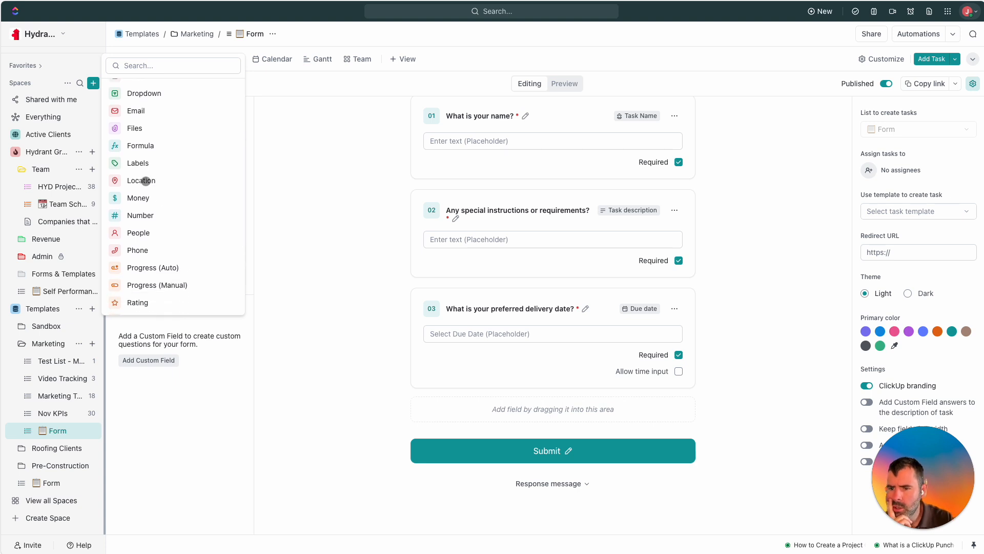
click(143, 181)
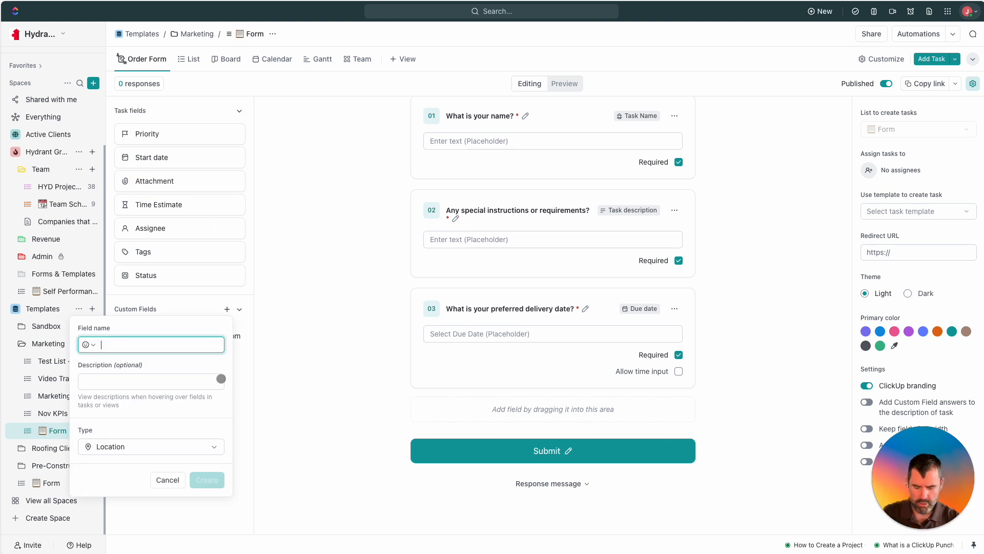
Name the Location field 'What is the address for the job to be done?' and create it.
text(Place of pre)
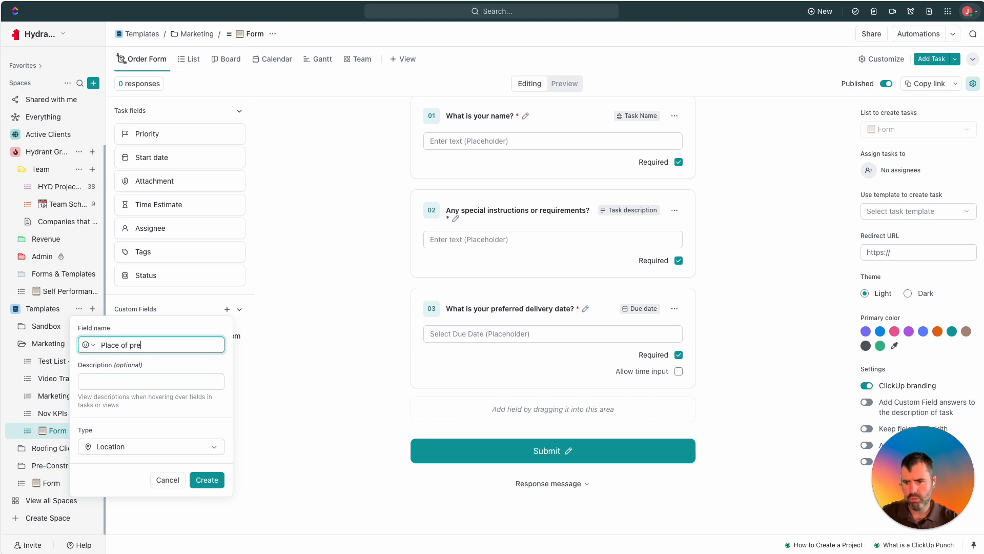
text(ssure washing address?)
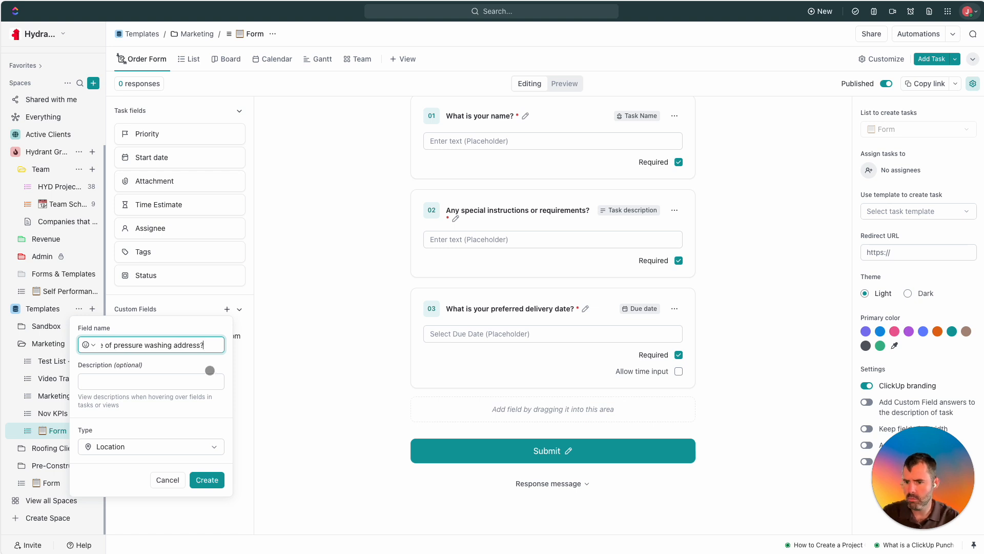
key(ctrl+a)
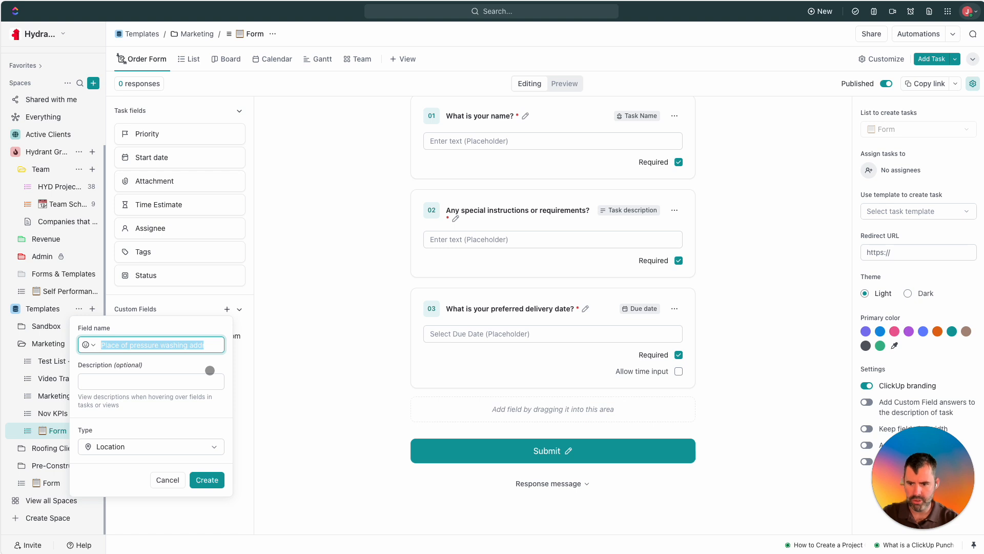
text(What is the addre)
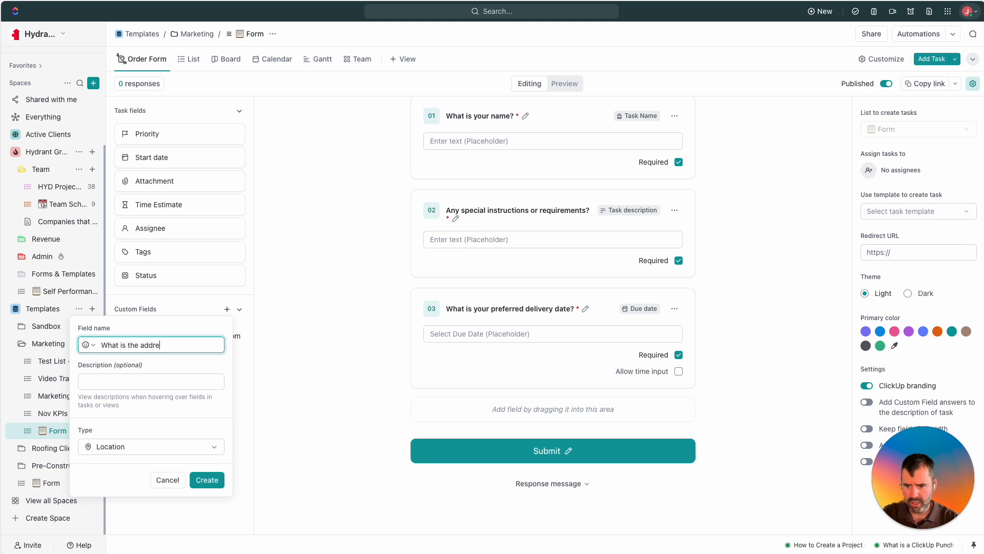
text(ss for the press)
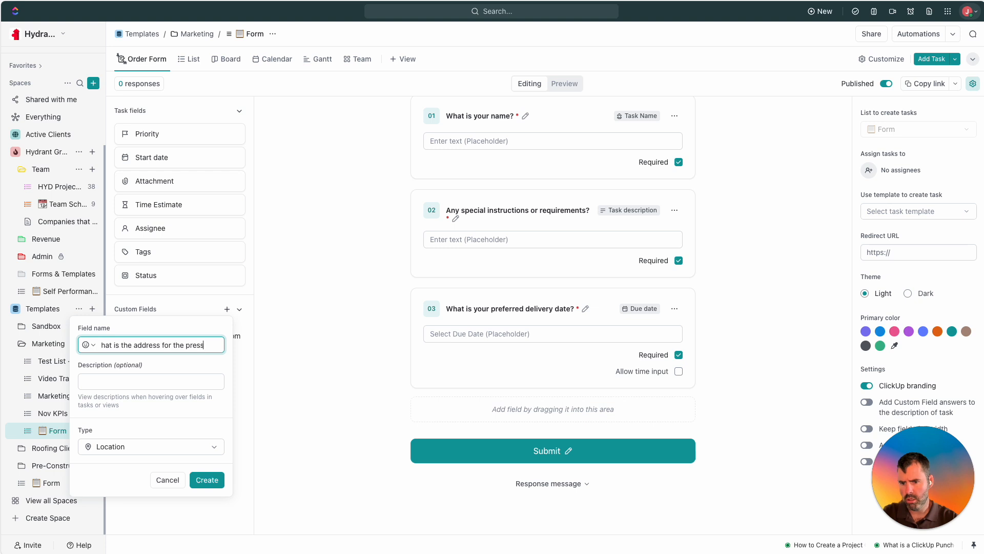
text(ure washing job?)
scroll(154, 347, left, 1)
scroll(156, 346, right, 1)
scroll(139, 346, right, 1)
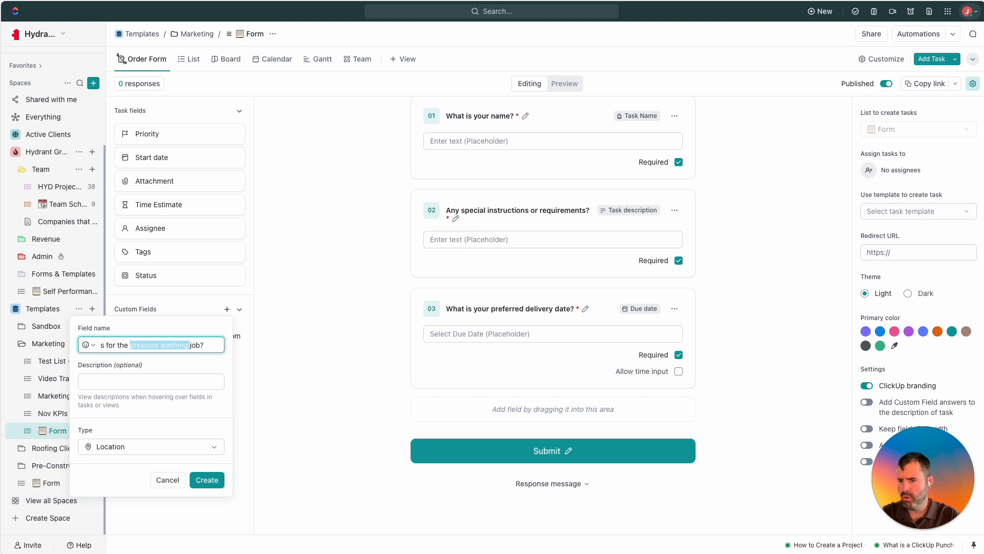
key(BackSpace)
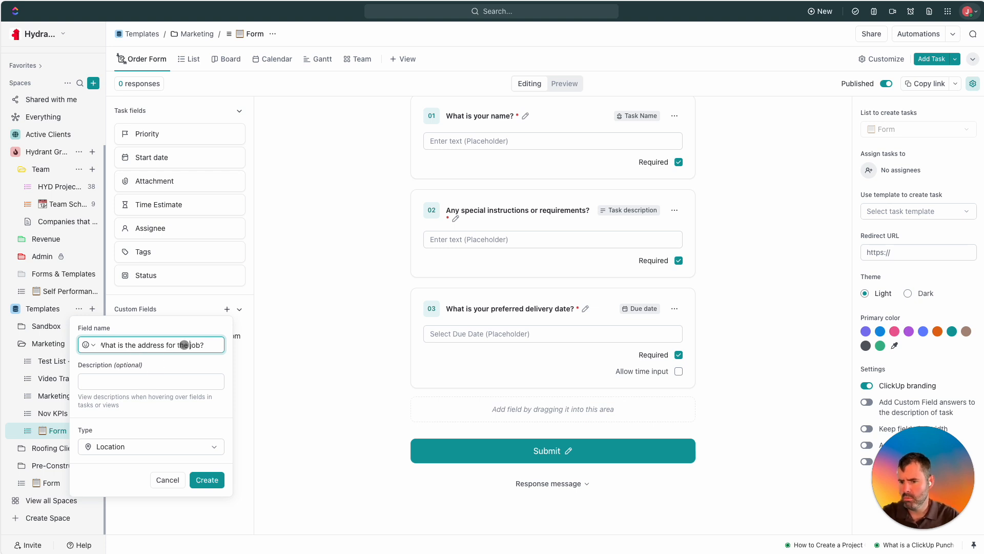
text(to be done)
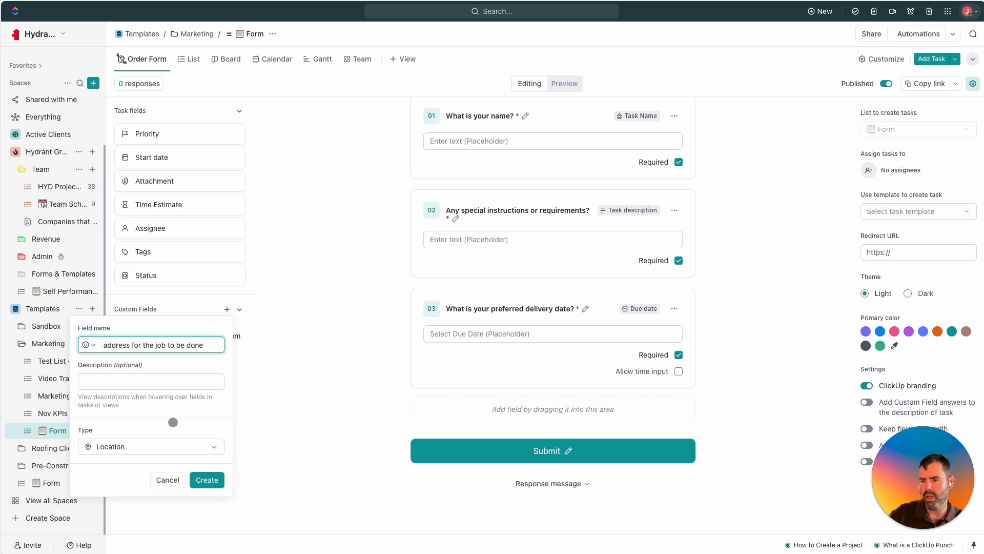
text(?)
click(212, 482)
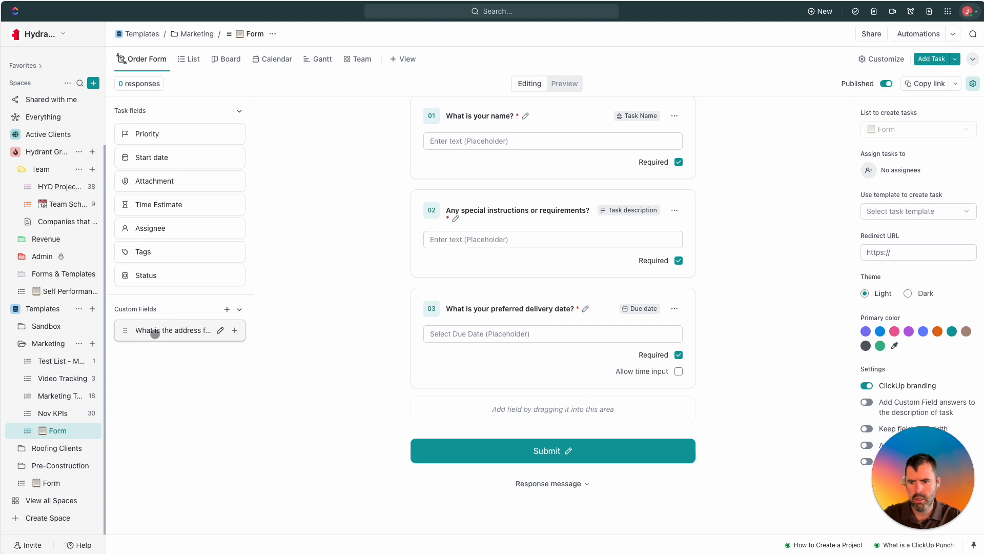
Add the new address field to the form as required question 04.
mouse_move(124, 332)
mouse_down()
mouse_move(147, 329)
mouse_move(127, 332)
mouse_up()
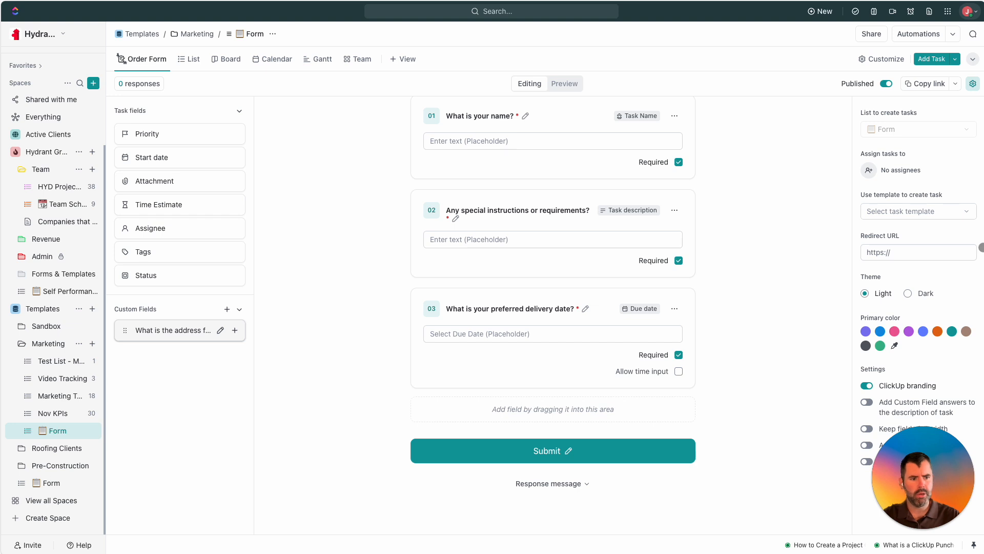
click(234, 331)
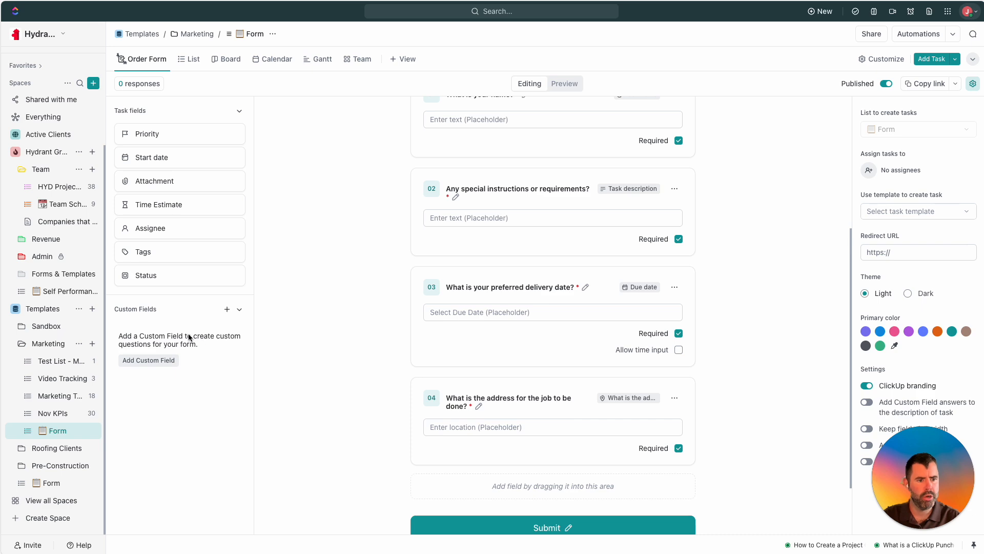
click(158, 361)
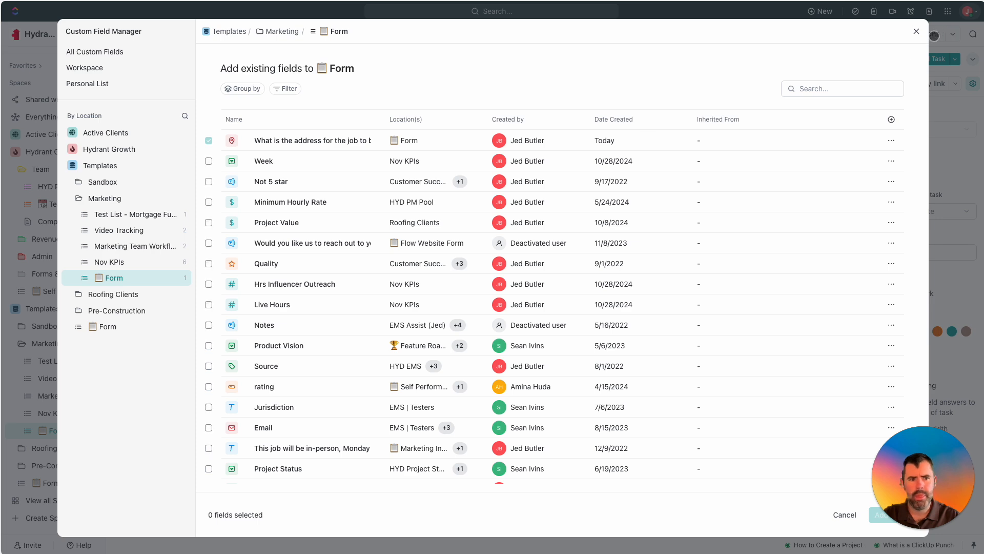
Create a 'What service are you requesting?' dropdown with Pressure Washing and Lawn Care, and add it as question 05.
click(916, 32)
click(227, 309)
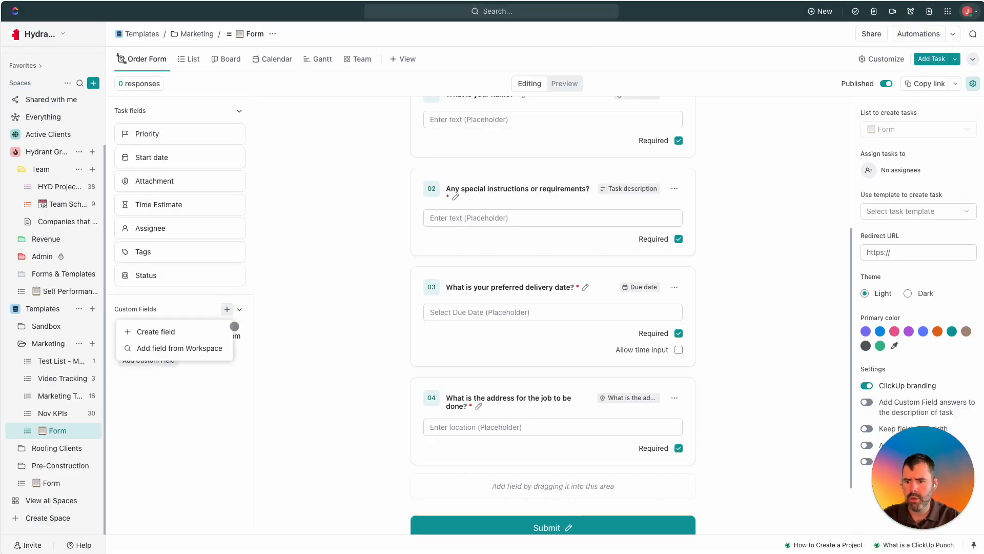
click(163, 332)
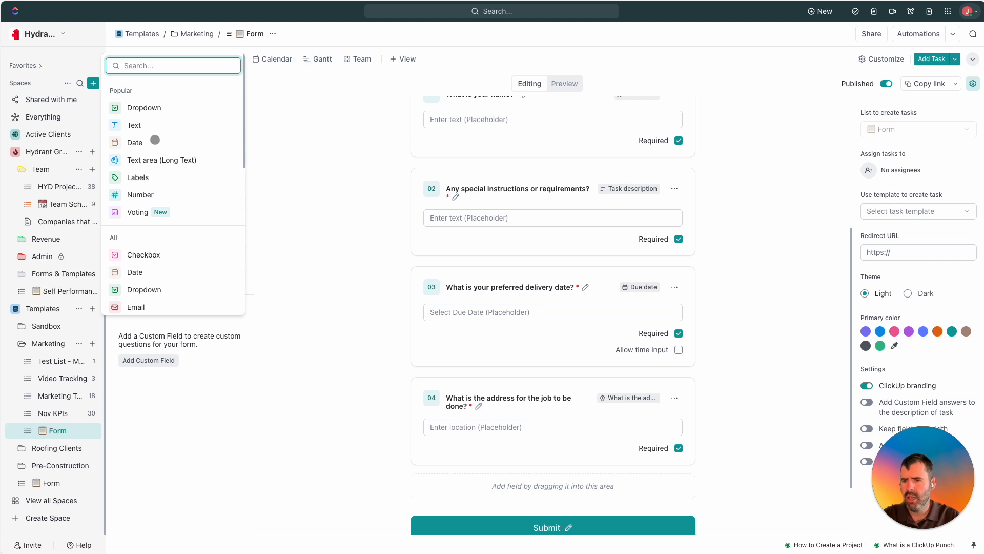
click(156, 108)
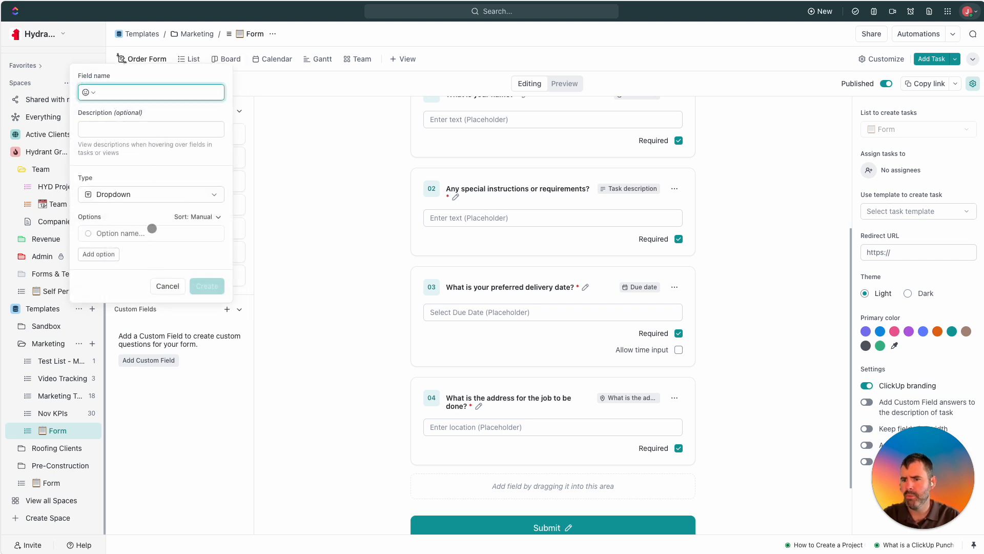
text(Se)
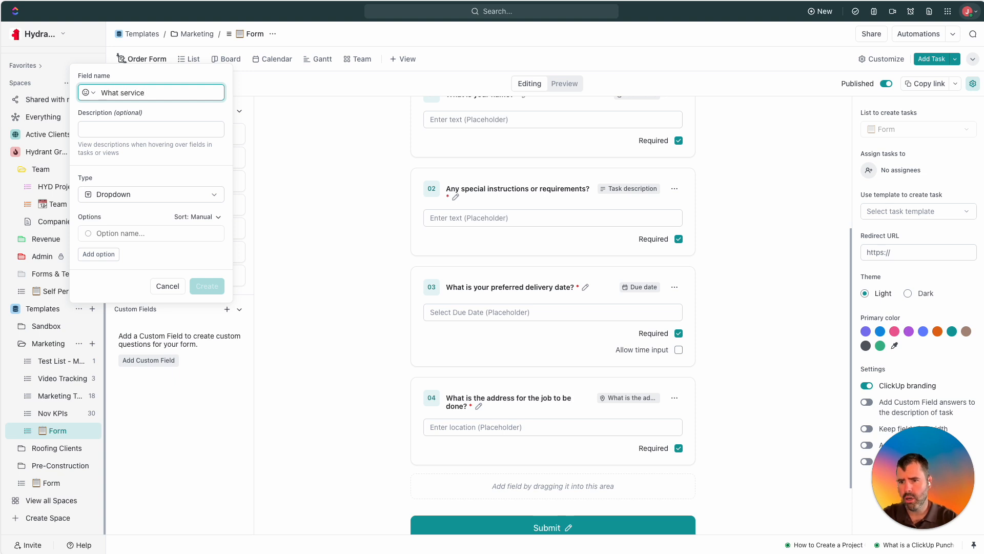
text(g?)
click(134, 233)
text(Pressure Washing)
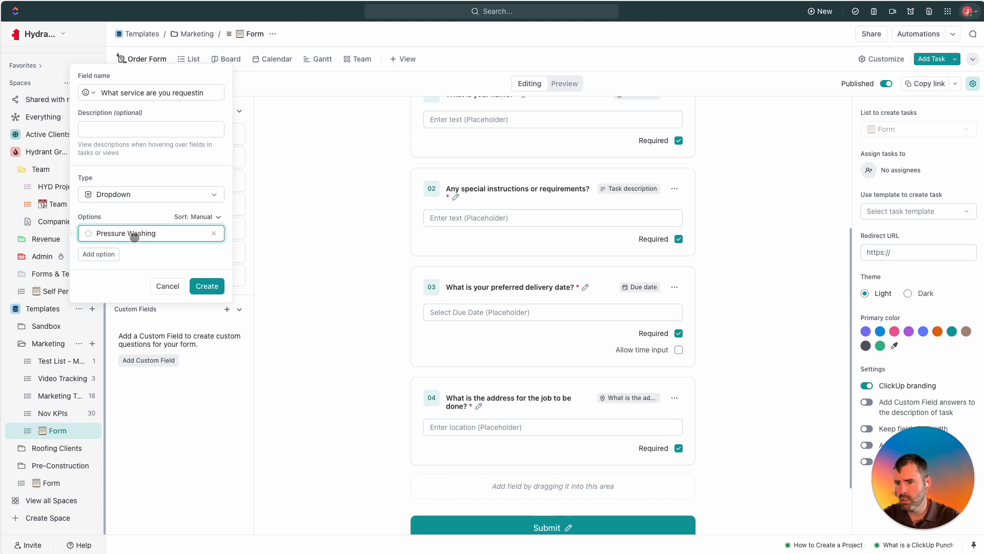
click(104, 253)
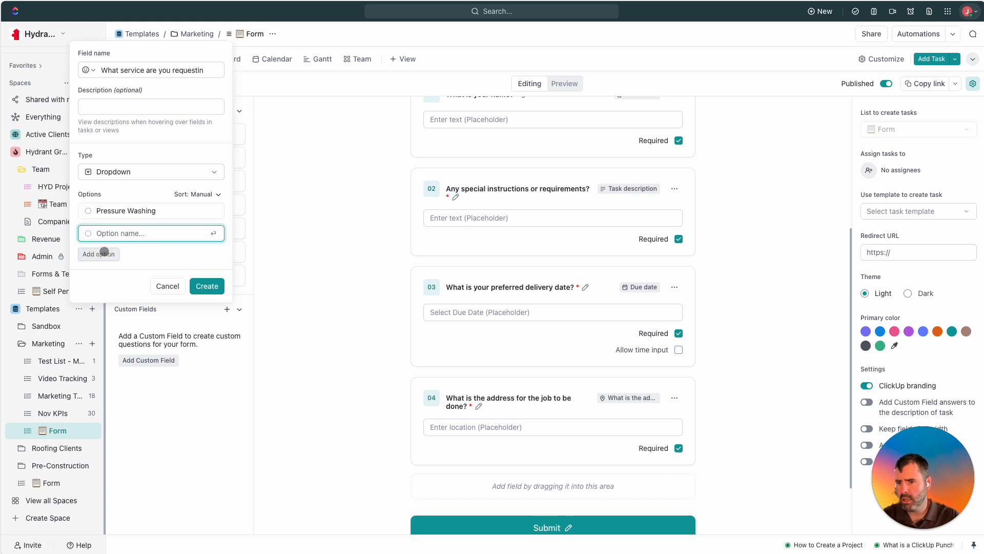
text(Lawn Care)
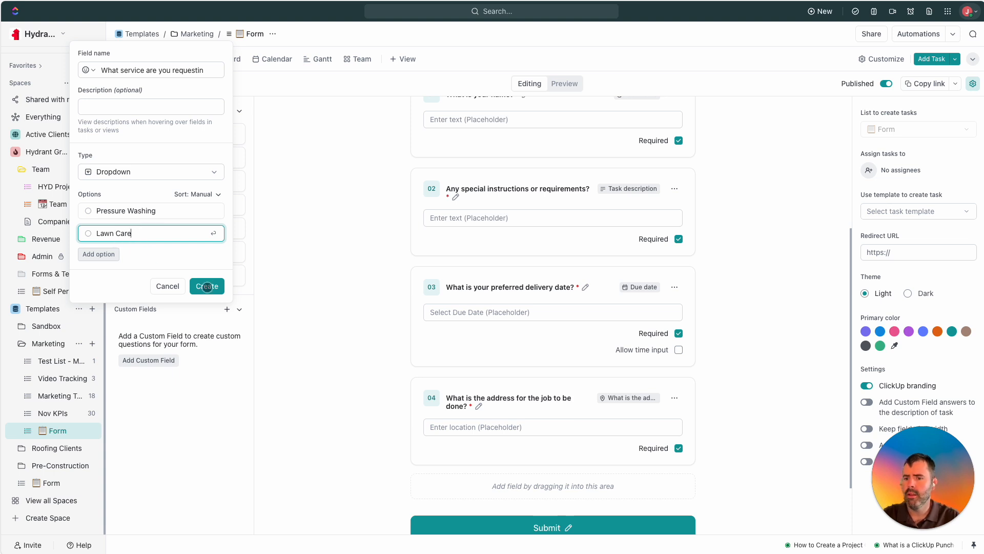
click(207, 286)
click(224, 331)
click(235, 335)
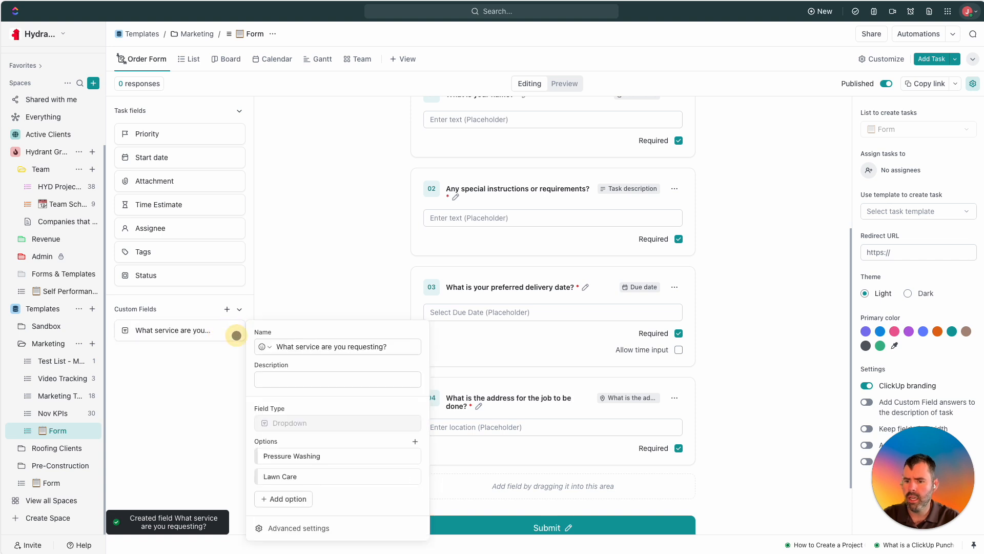
click(476, 440)
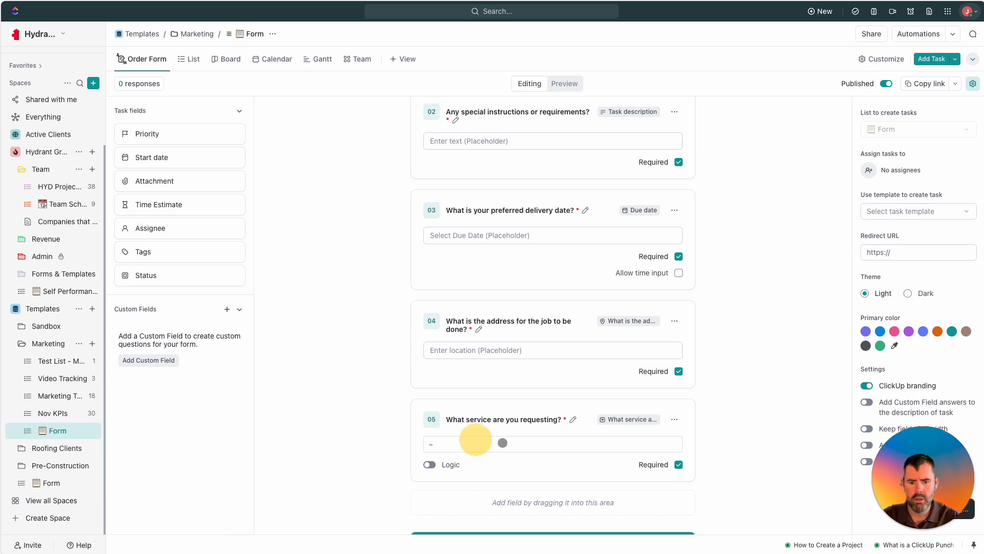
scroll(514, 446, down, 1)
scroll(515, 446, up, 1)
scroll(514, 446, down, 1)
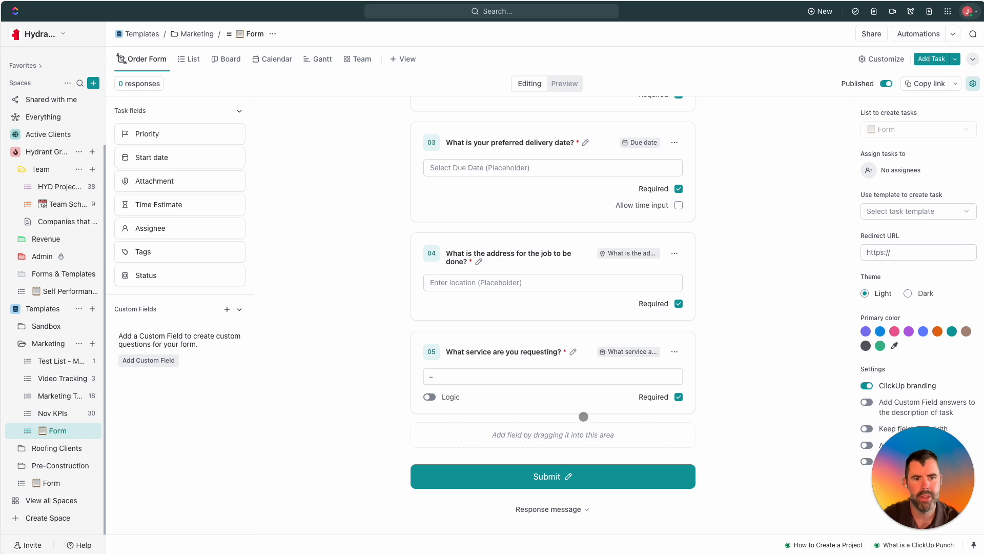
scroll(584, 417, up, 7)
scroll(567, 430, down, 7)
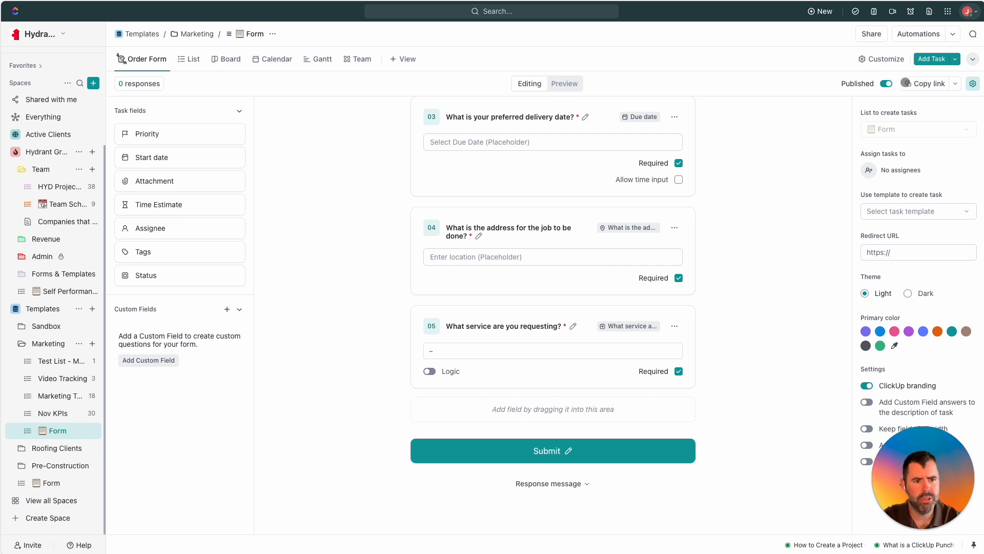
click(924, 83)
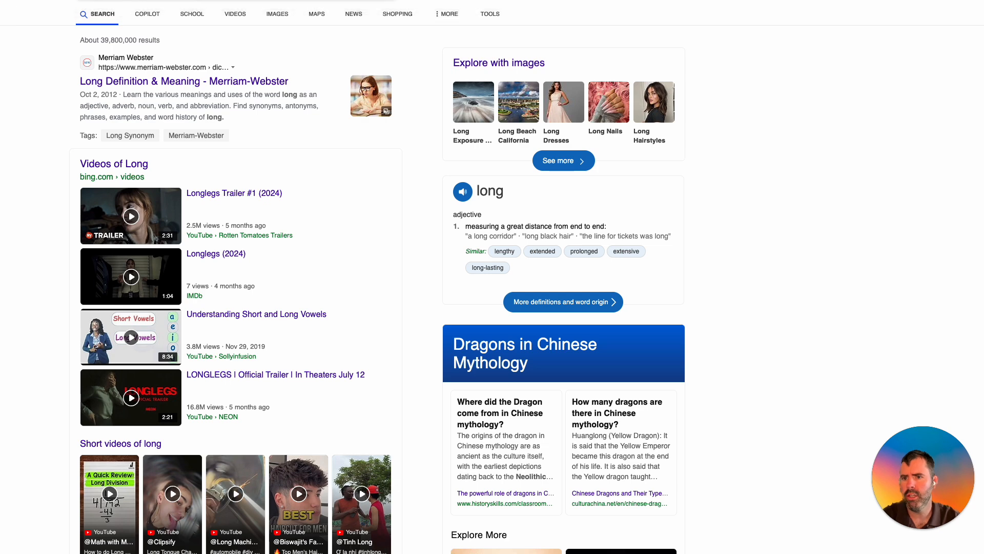
key(super+t)
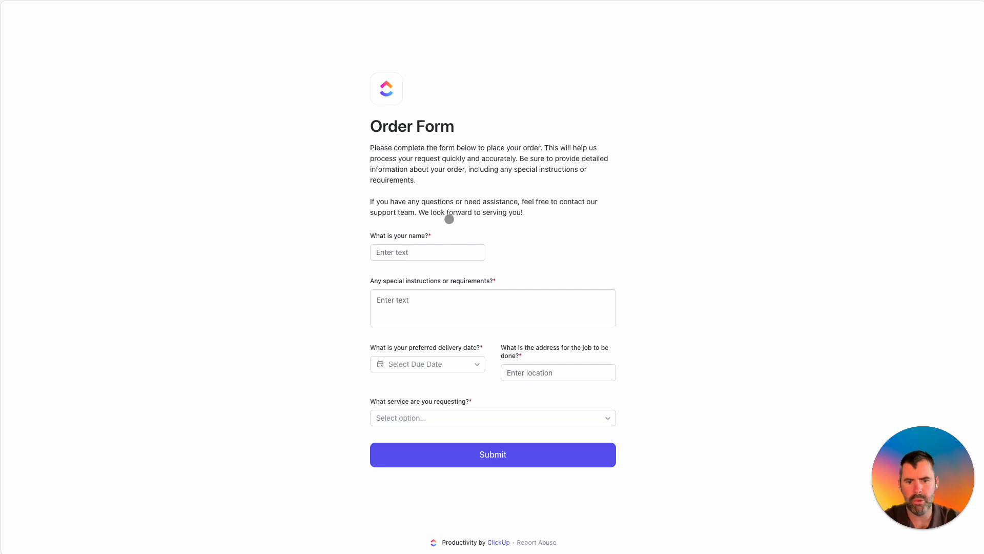
click(407, 255)
click(314, 334)
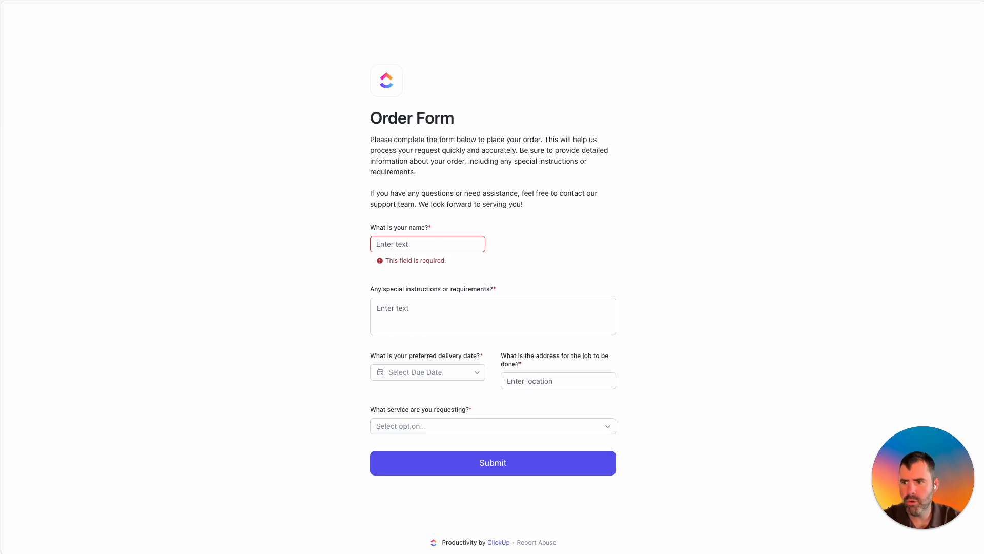
click(15, 28)
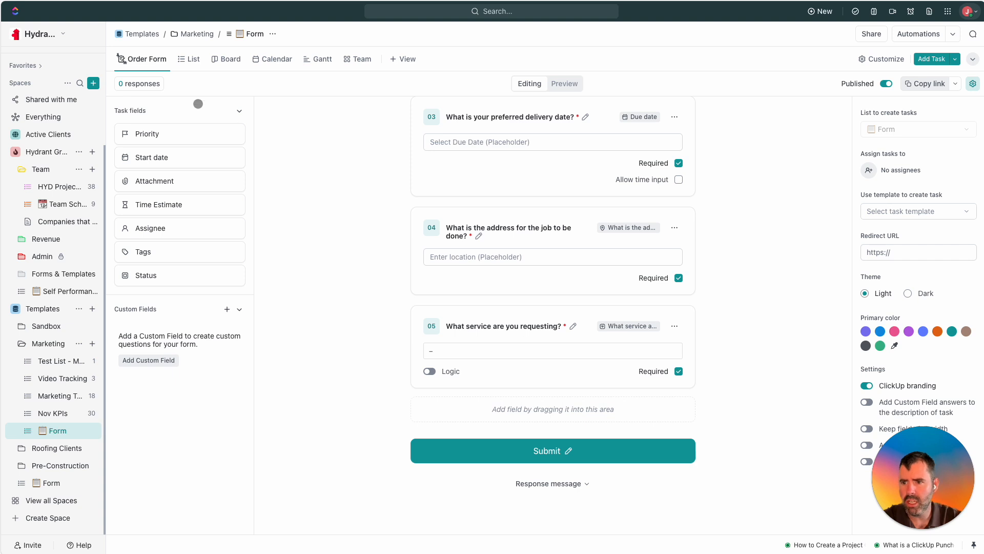
Switch the Form list to Board view and set the board as its default view.
click(193, 57)
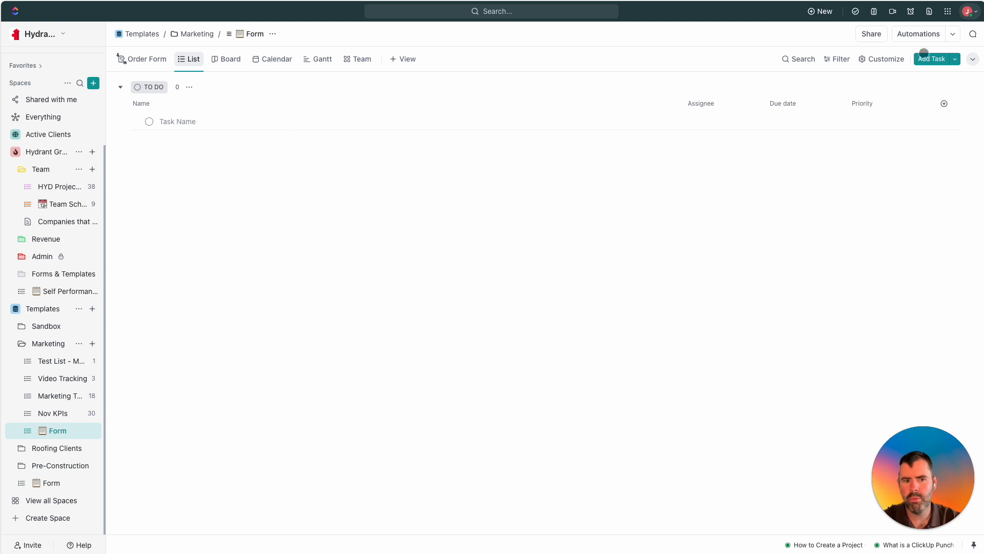
click(924, 34)
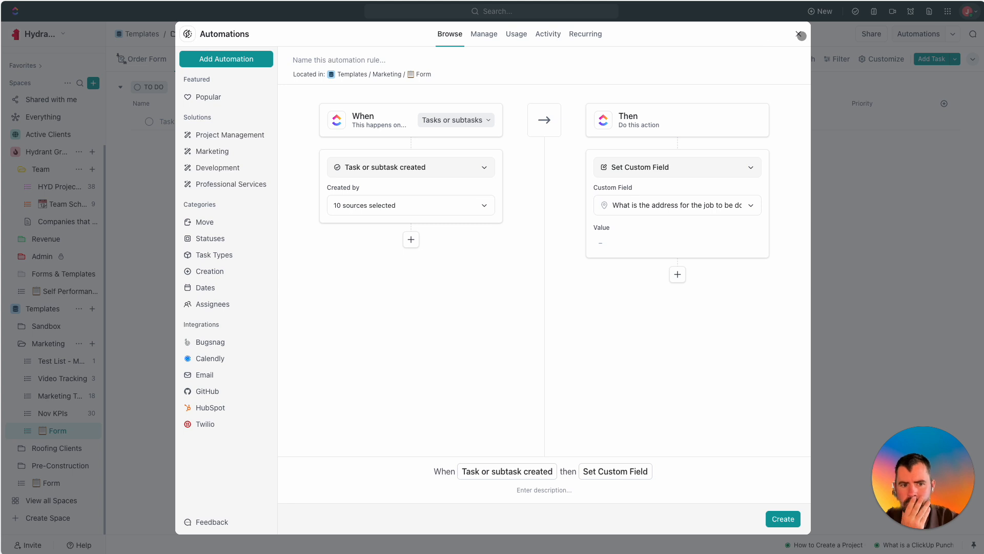
click(802, 35)
click(226, 60)
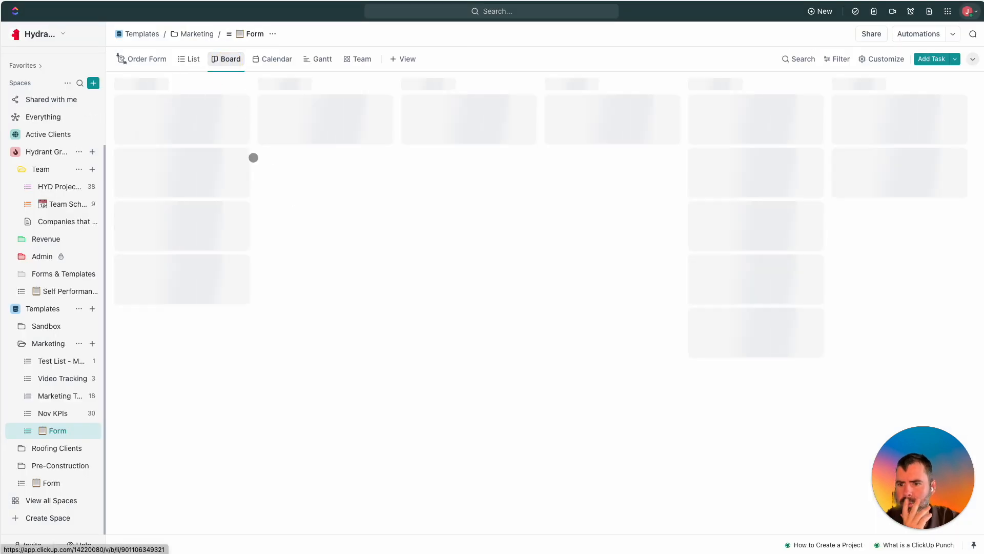
click(226, 58)
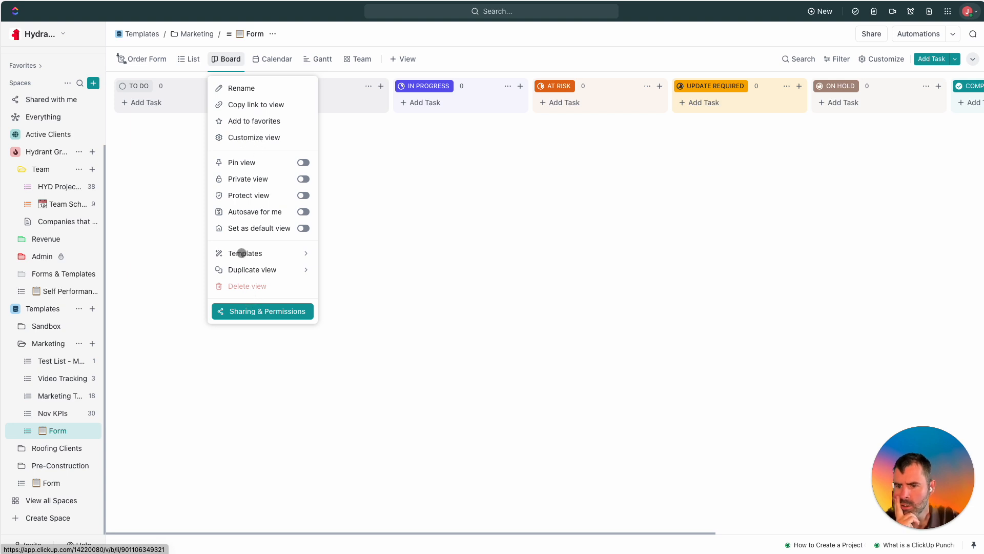
click(303, 228)
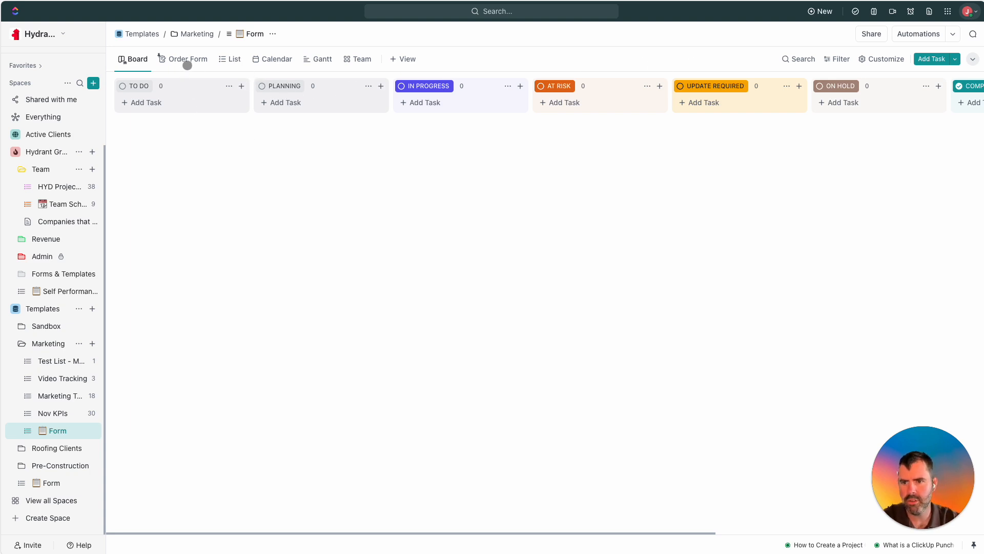
Start an automation triggered only by Forms-created tasks, with a Change assignees action.
click(915, 34)
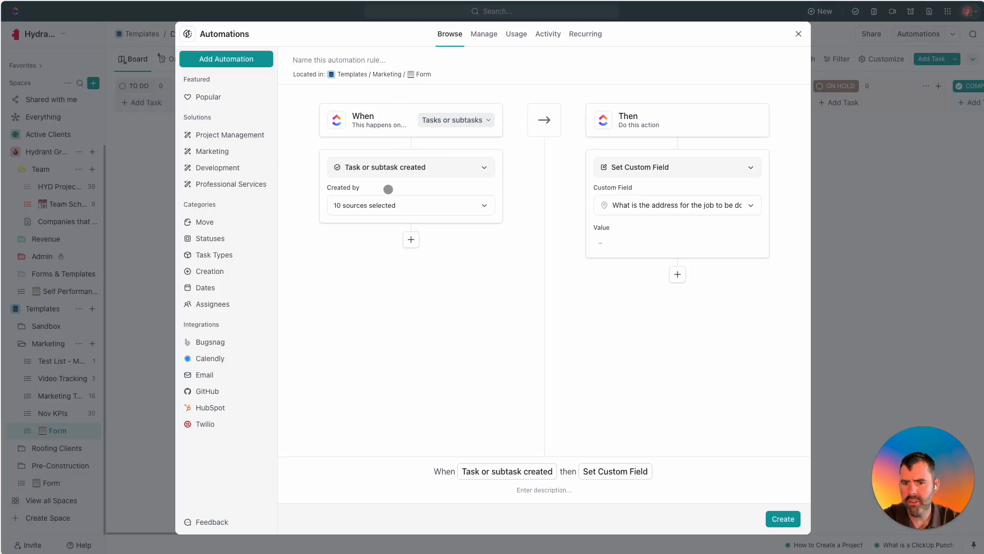
click(374, 206)
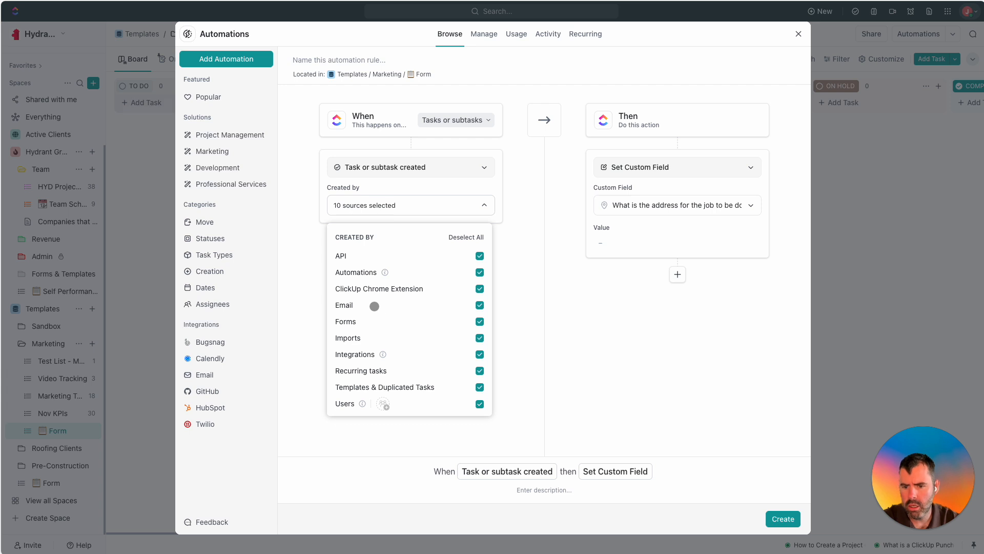
click(464, 237)
click(481, 322)
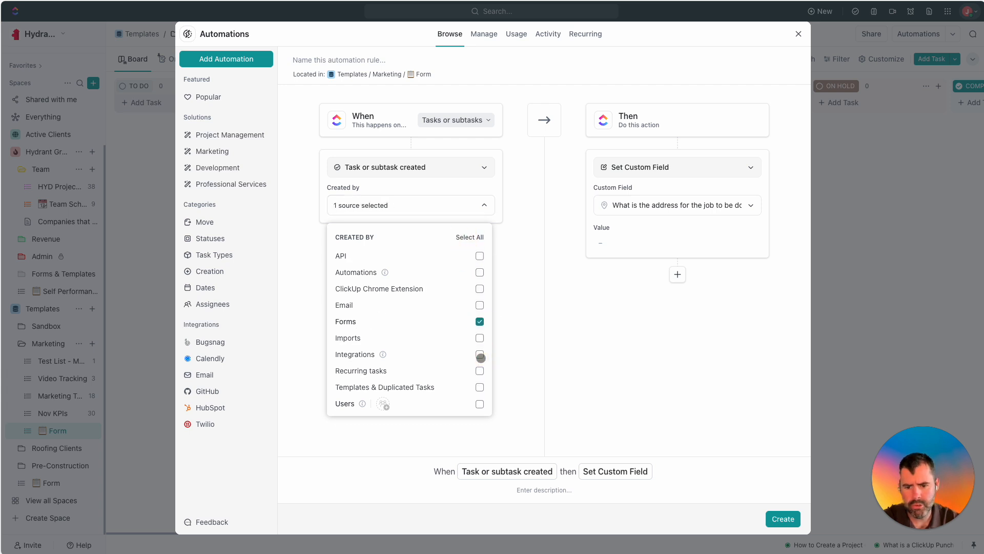
click(504, 371)
click(699, 168)
click(703, 168)
click(682, 169)
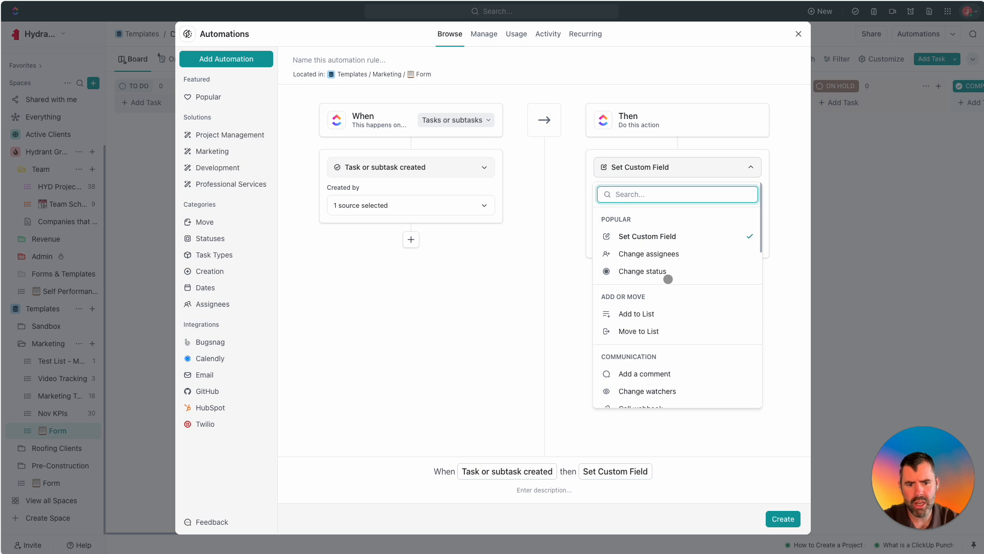
click(663, 254)
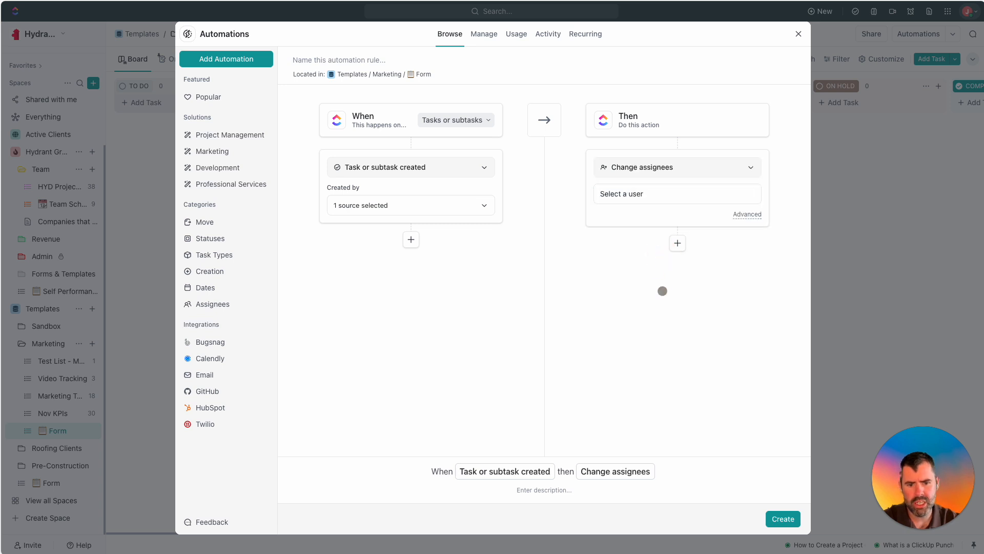
click(644, 196)
click(560, 278)
Add the condition 'What service are you requesting?' is equal to Pressure Washing.
click(411, 240)
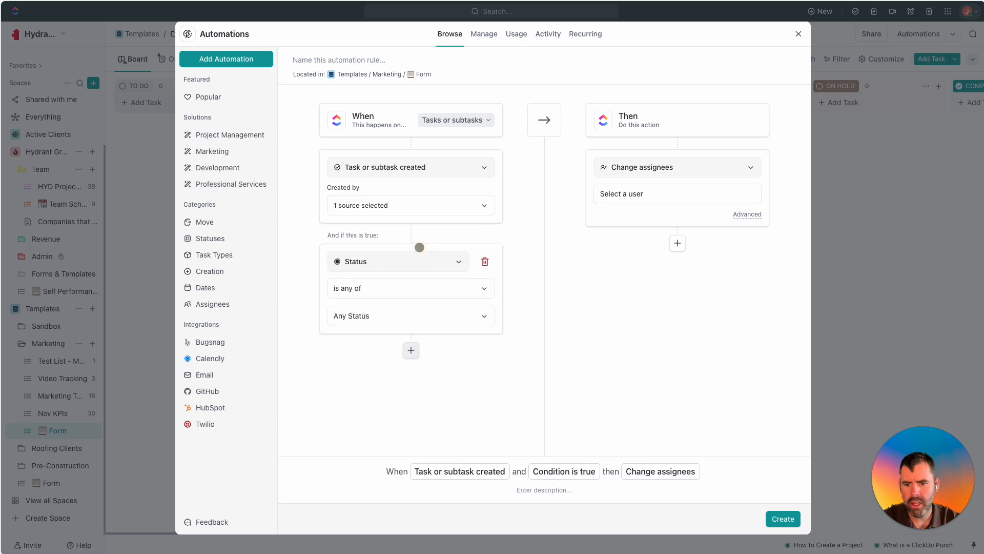
click(386, 268)
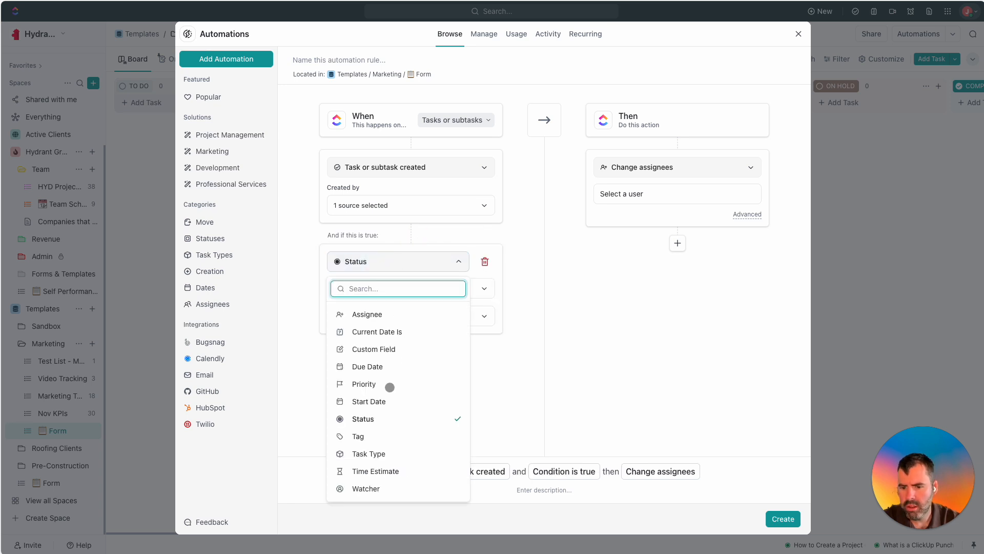
click(372, 349)
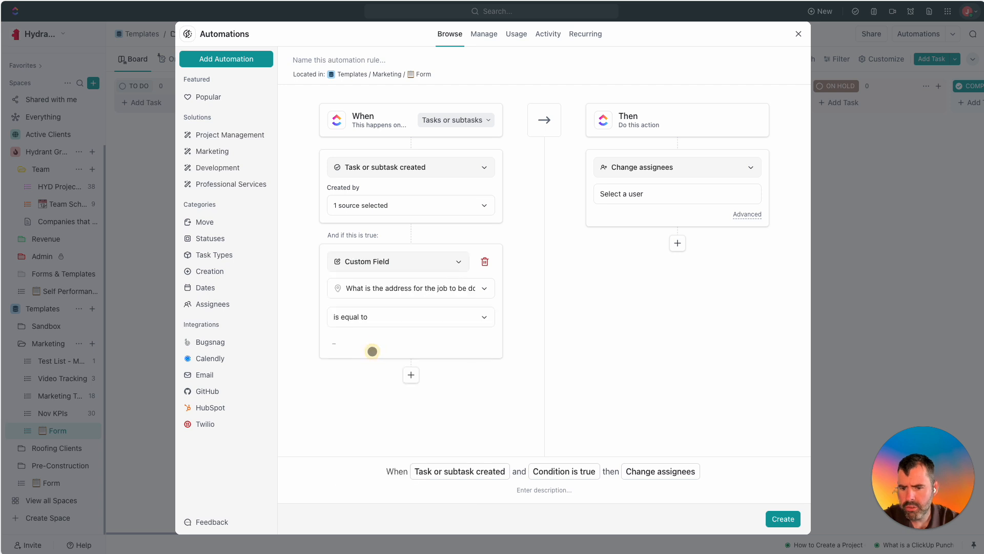
click(425, 292)
click(405, 369)
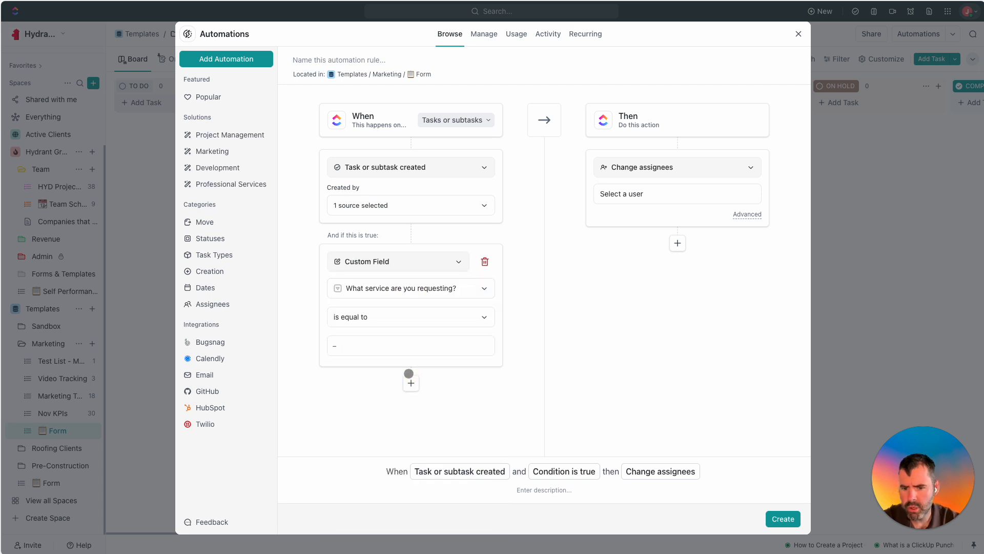
click(392, 319)
click(297, 330)
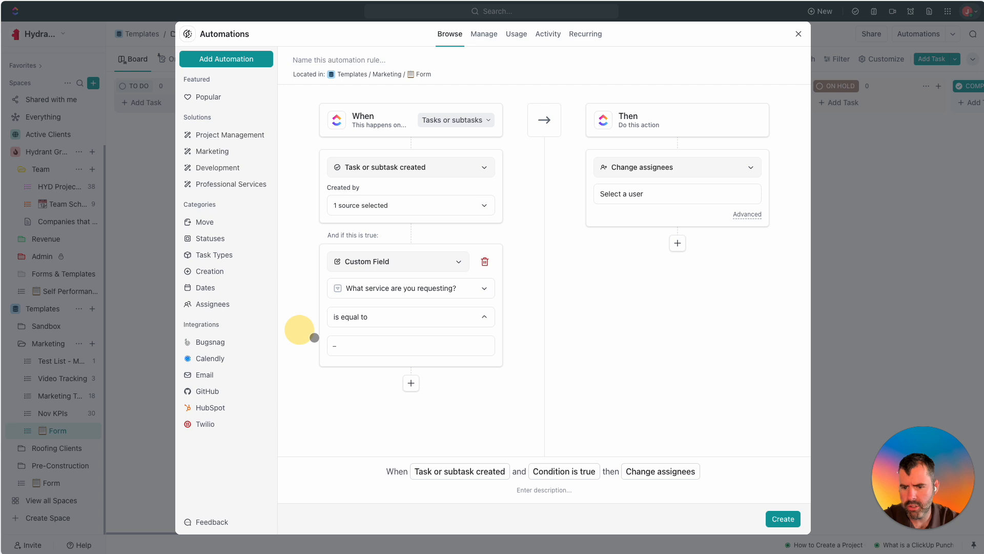
click(374, 347)
click(391, 427)
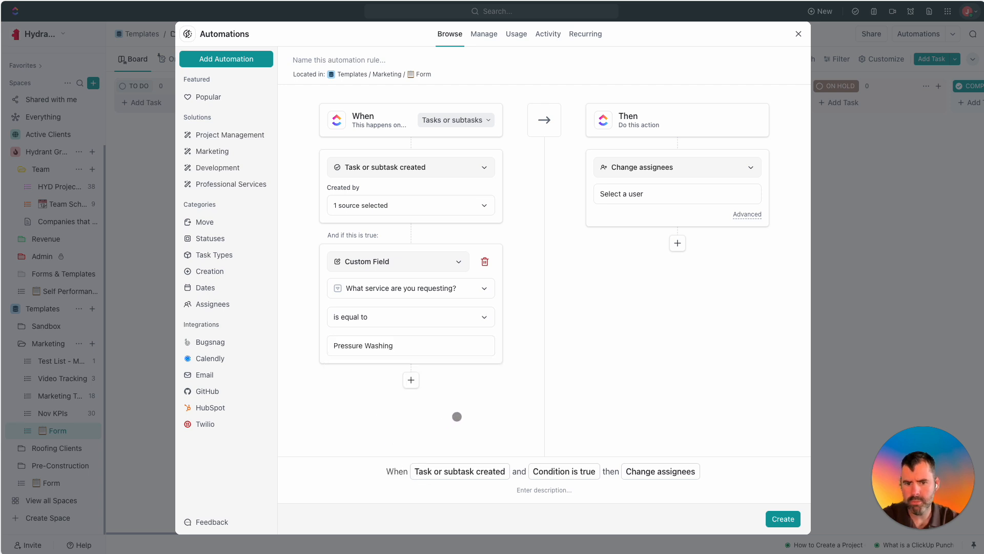
click(643, 195)
scroll(661, 323, down, 2)
Assign matching tasks to a team member and add a second action setting status to PLANNING.
click(649, 309)
click(571, 329)
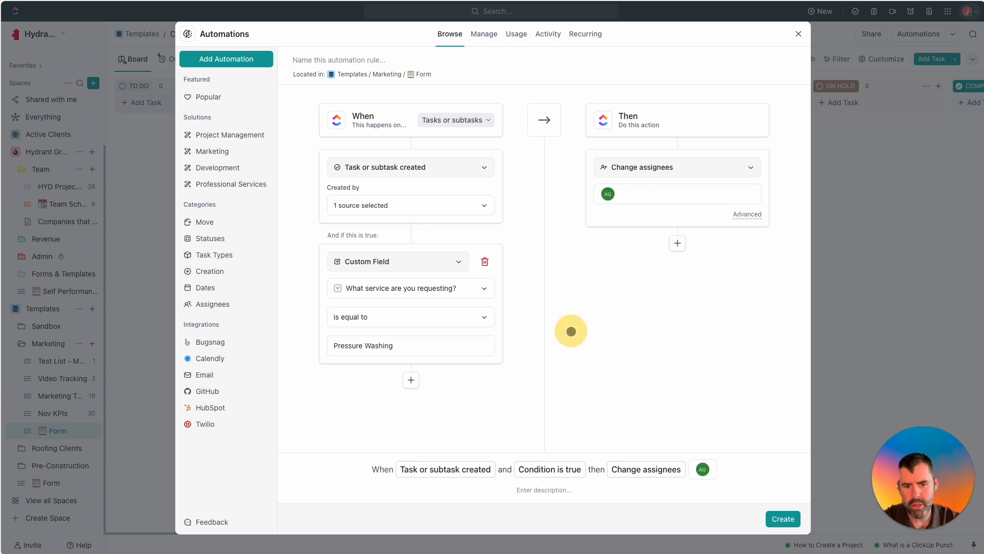
click(677, 243)
double_click(676, 283)
click(676, 283)
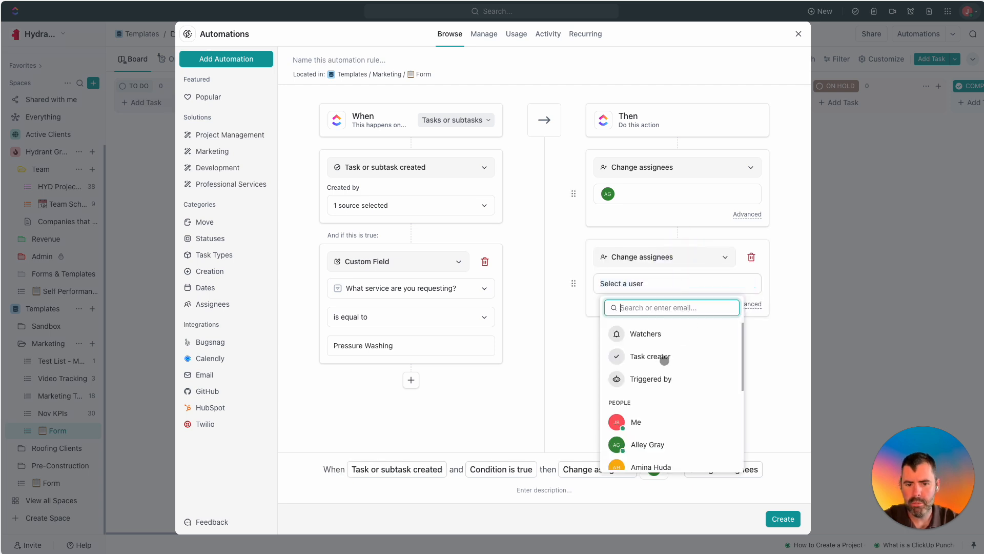
click(587, 360)
click(724, 257)
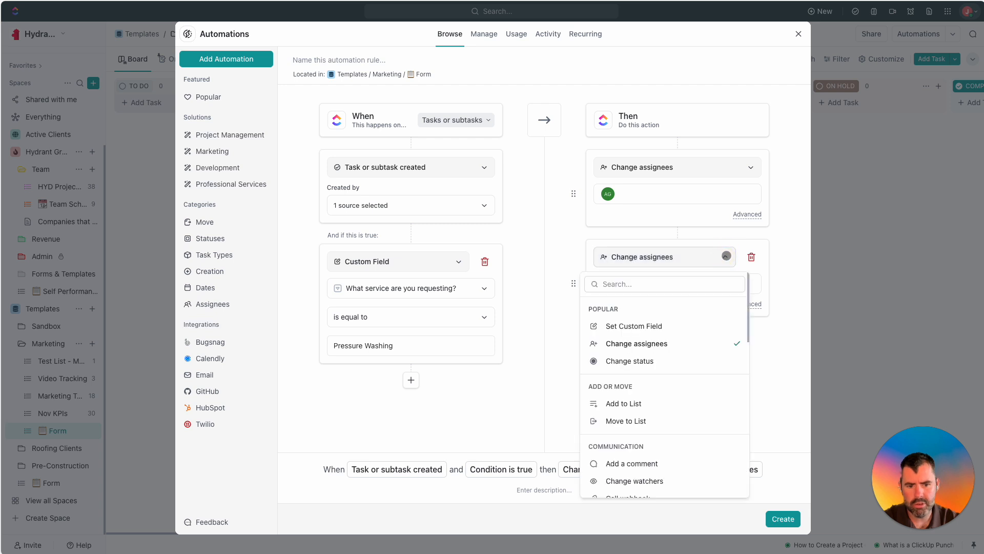
scroll(645, 372, down, 2)
scroll(644, 367, up, 3)
click(644, 361)
click(656, 295)
click(630, 395)
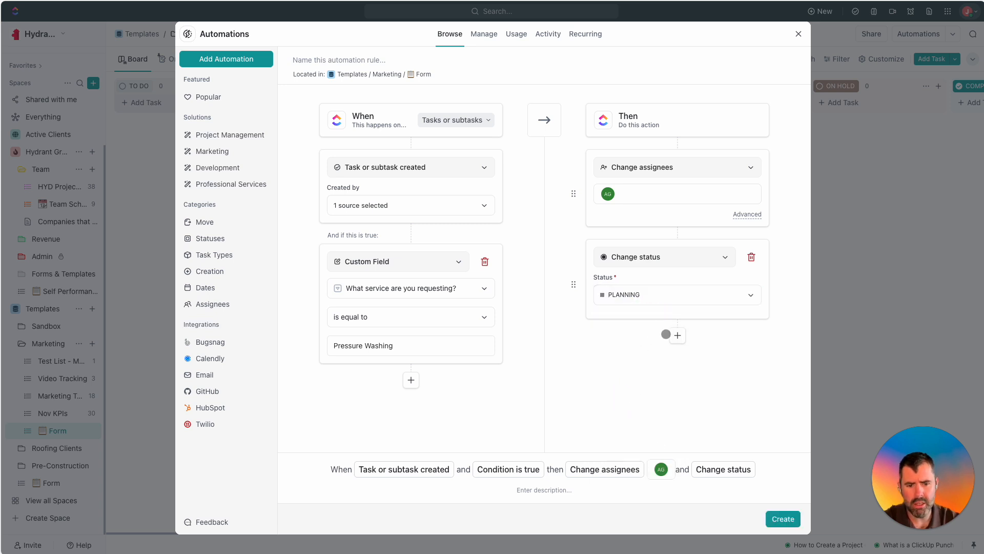
Add a third action setting the due date to the trigger date, then save Automation #1.
click(679, 336)
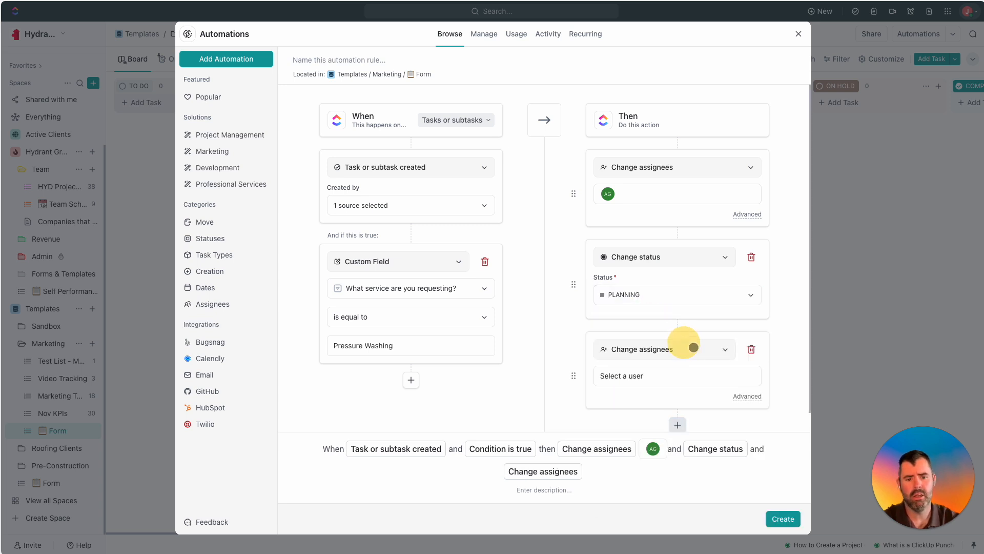
click(645, 377)
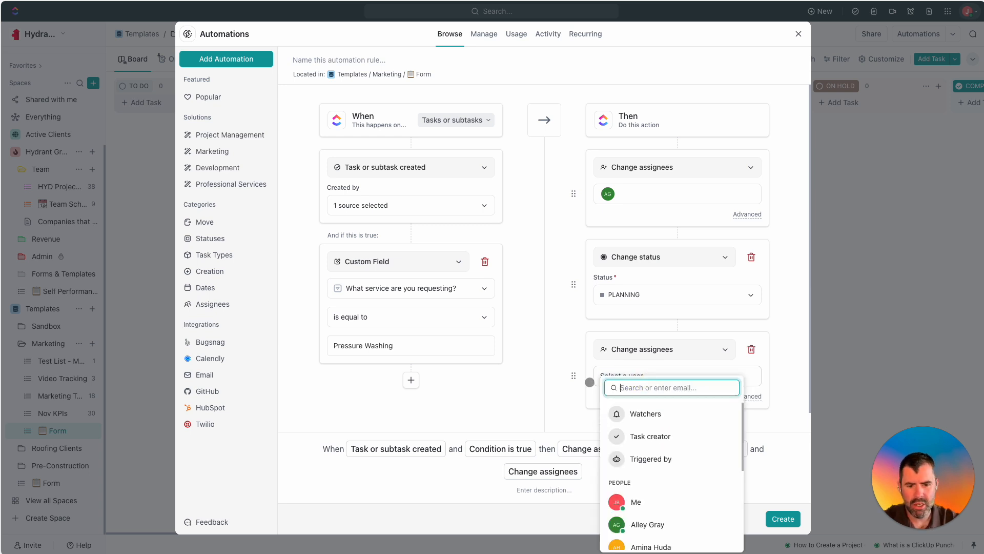
click(590, 382)
click(655, 355)
scroll(639, 292, down, 3)
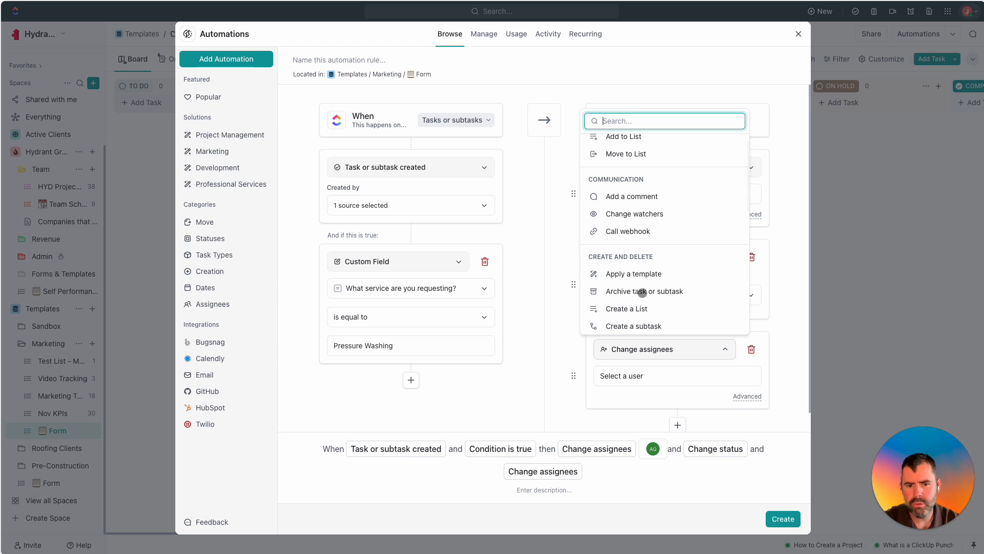
scroll(639, 288, down, 3)
scroll(642, 280, up, 8)
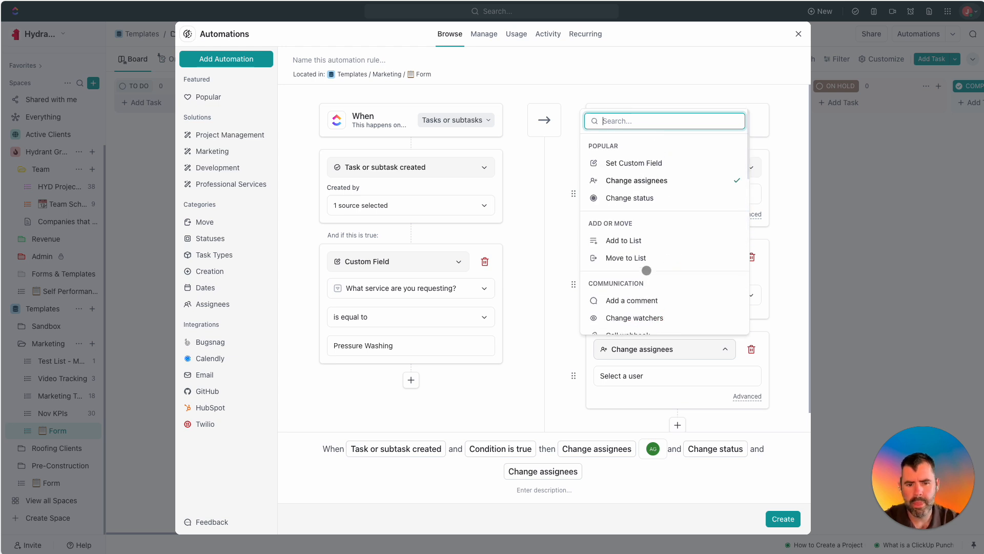
scroll(652, 272, down, 3)
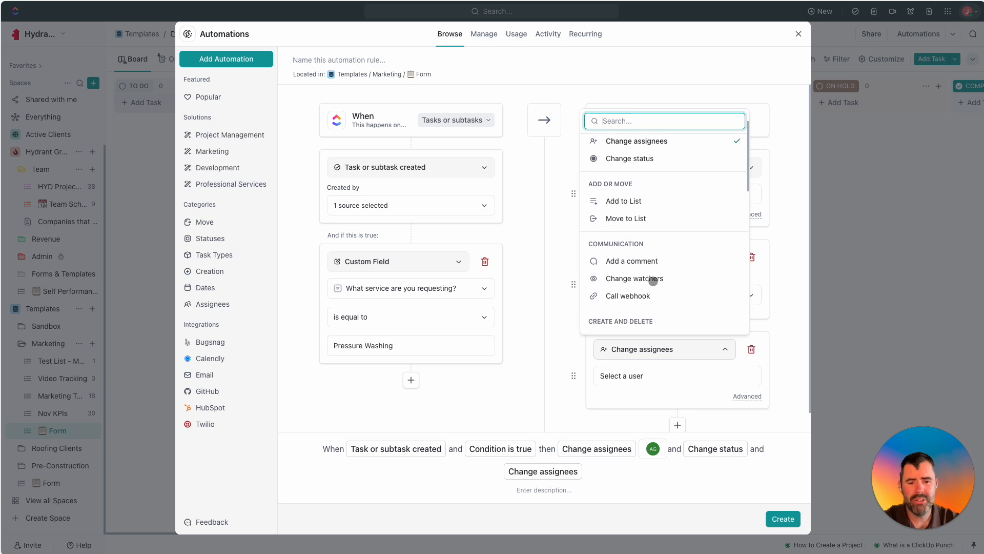
scroll(656, 285, down, 8)
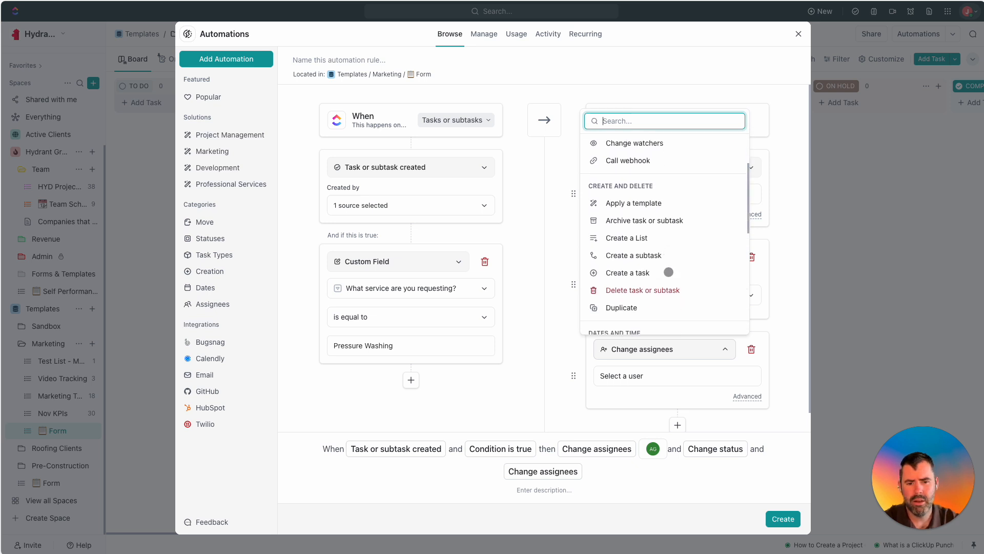
scroll(669, 272, down, 3)
click(650, 262)
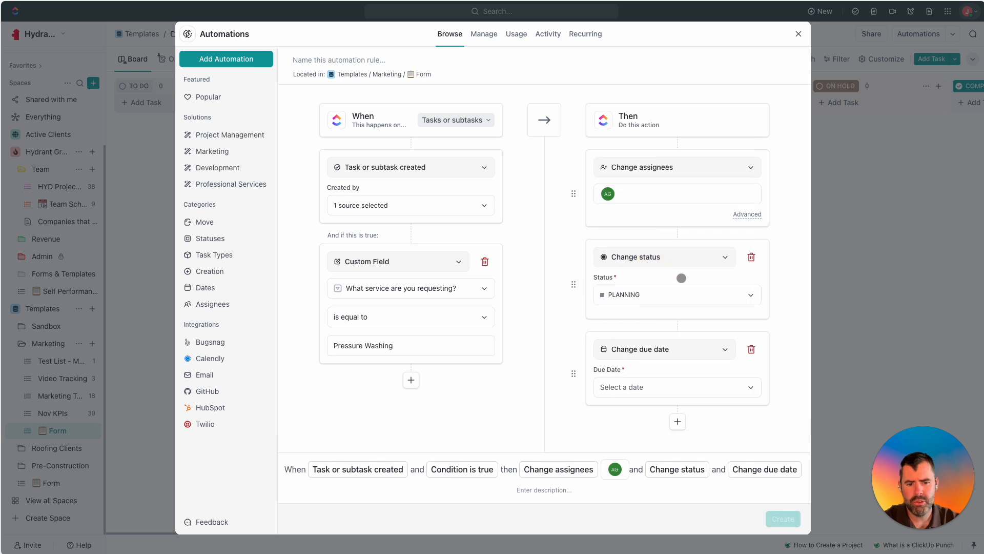
click(659, 385)
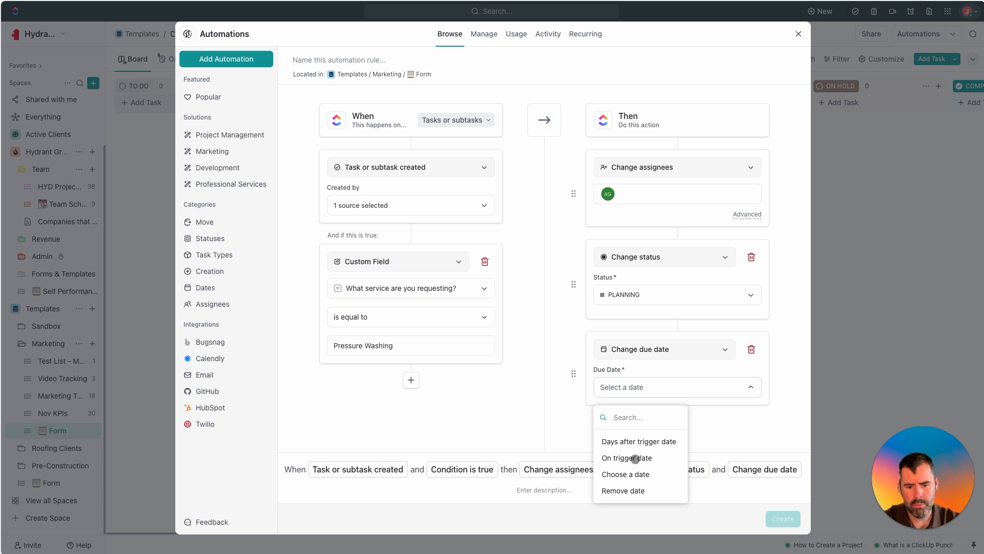
click(636, 457)
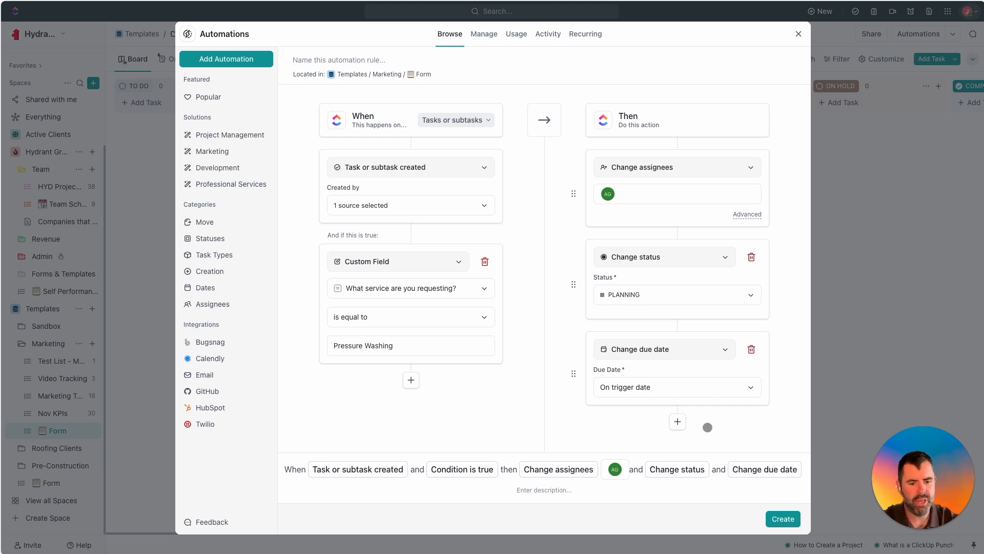
click(792, 520)
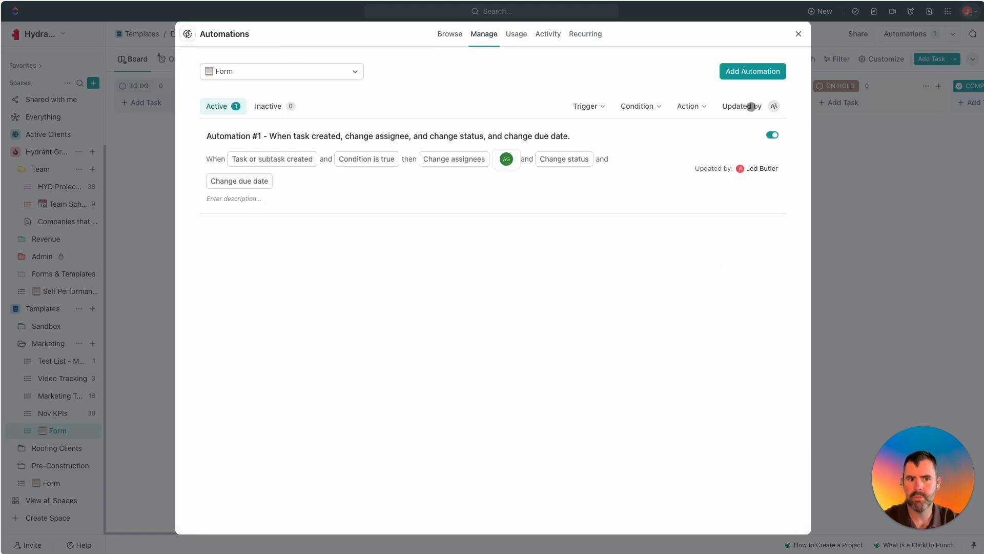
click(799, 33)
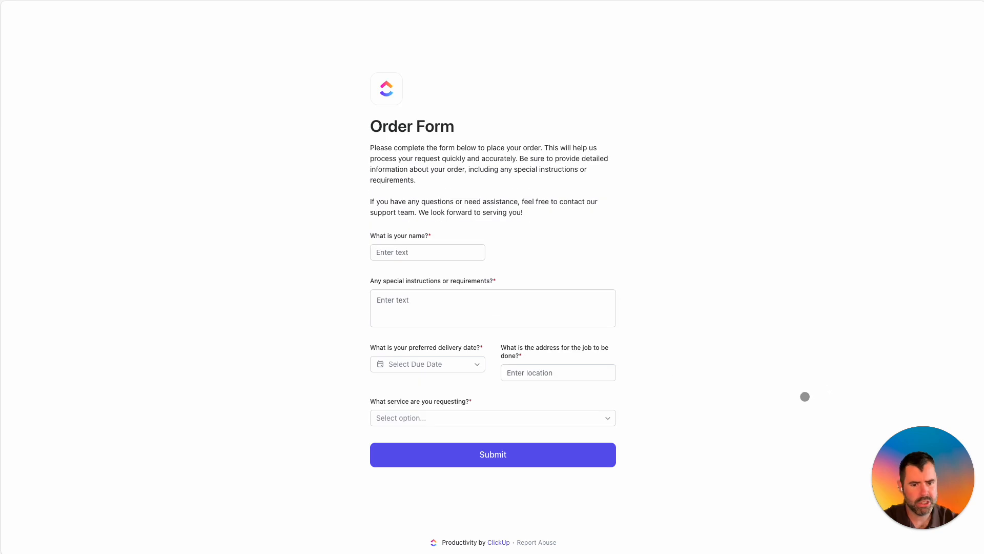
Enter the customer's name on the Order Form and pick Nov 6, 2024 as delivery date.
click(410, 251)
key(Tab)
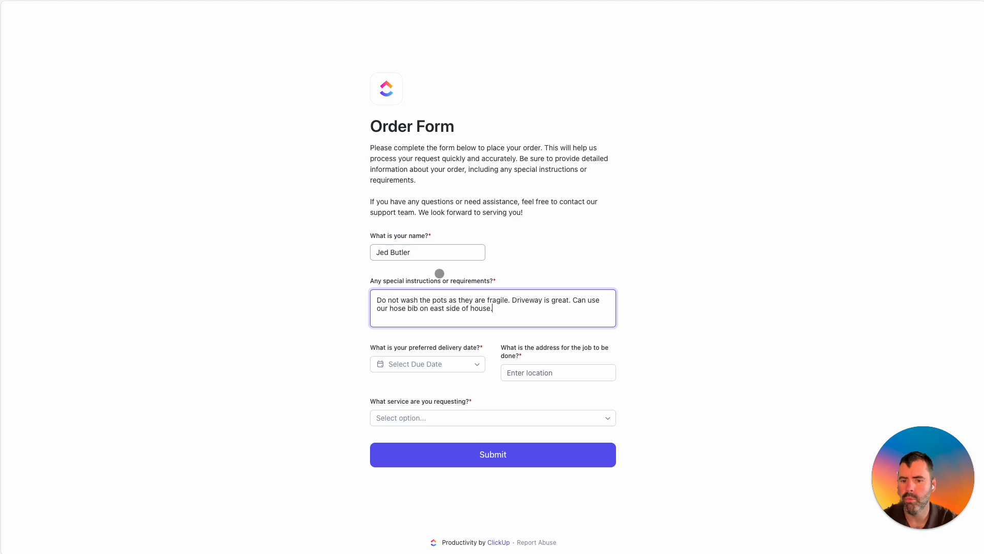
click(476, 363)
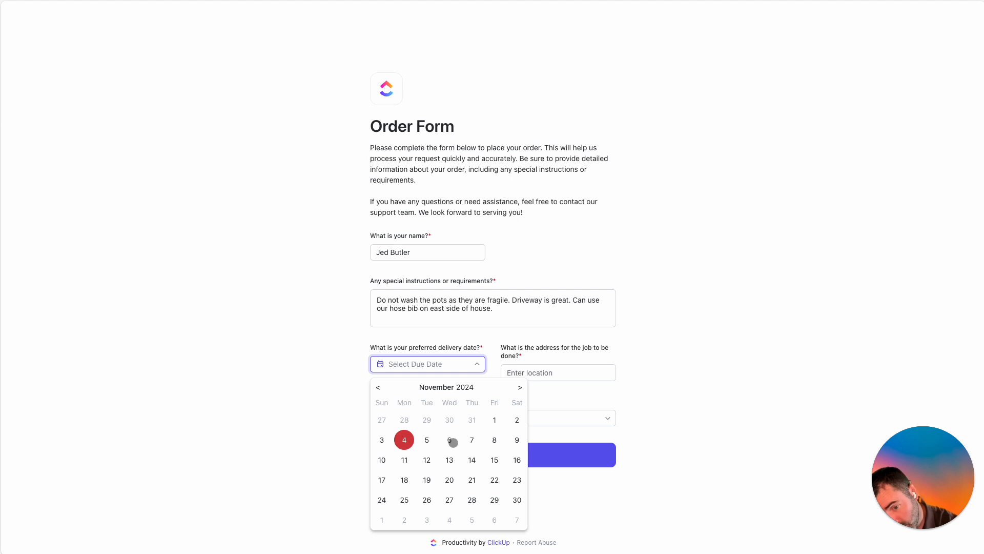
click(450, 440)
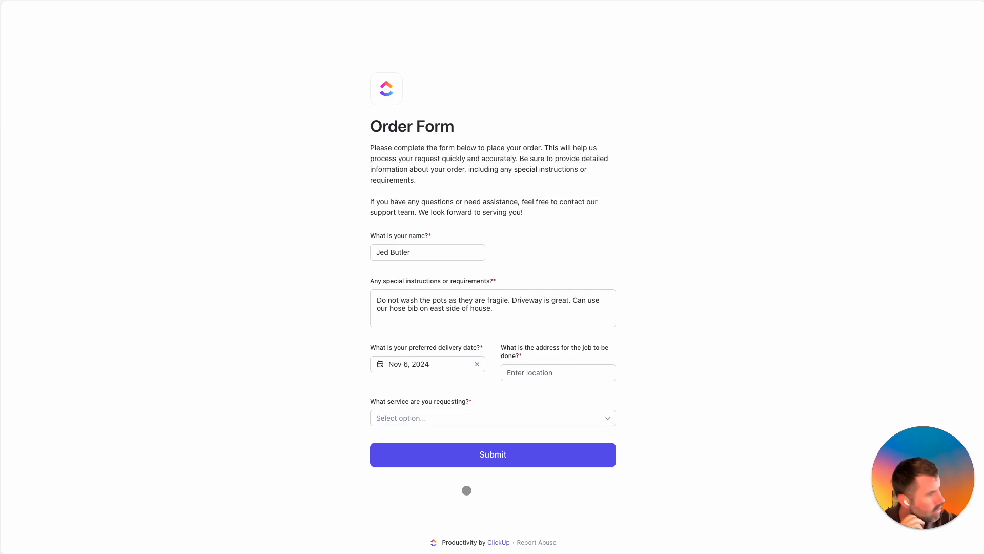
Enter the job address from the suggestion, choose Pressure Washing, and submit the order.
click(567, 379)
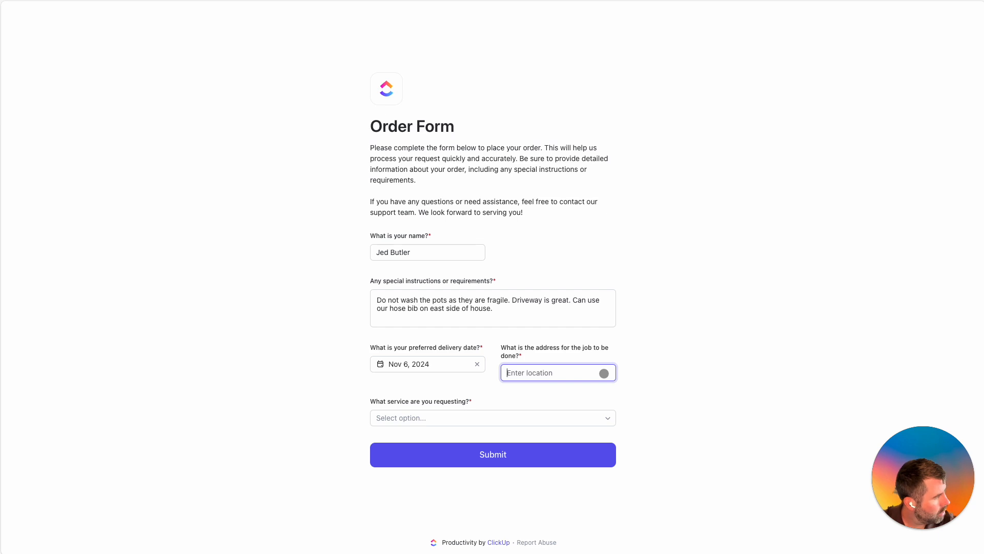
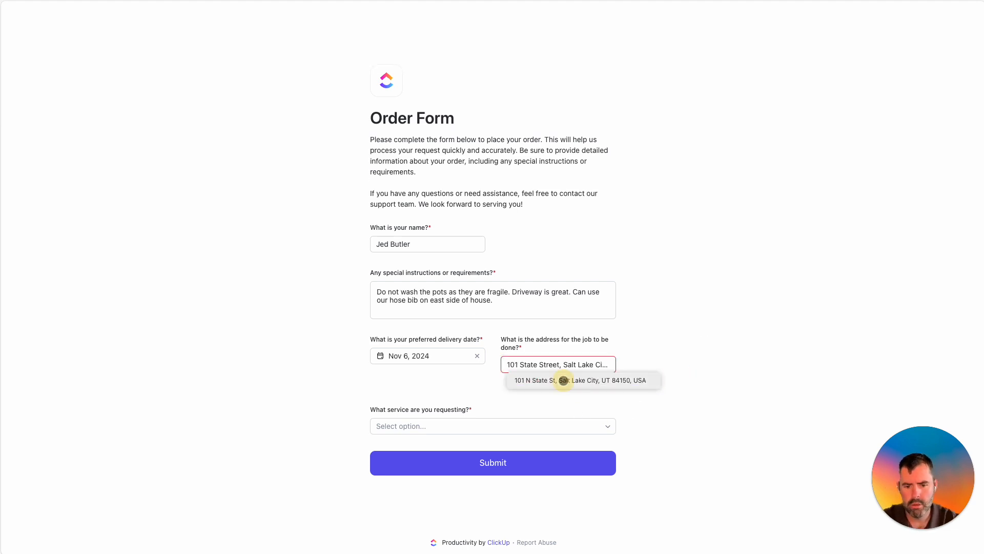
click(564, 380)
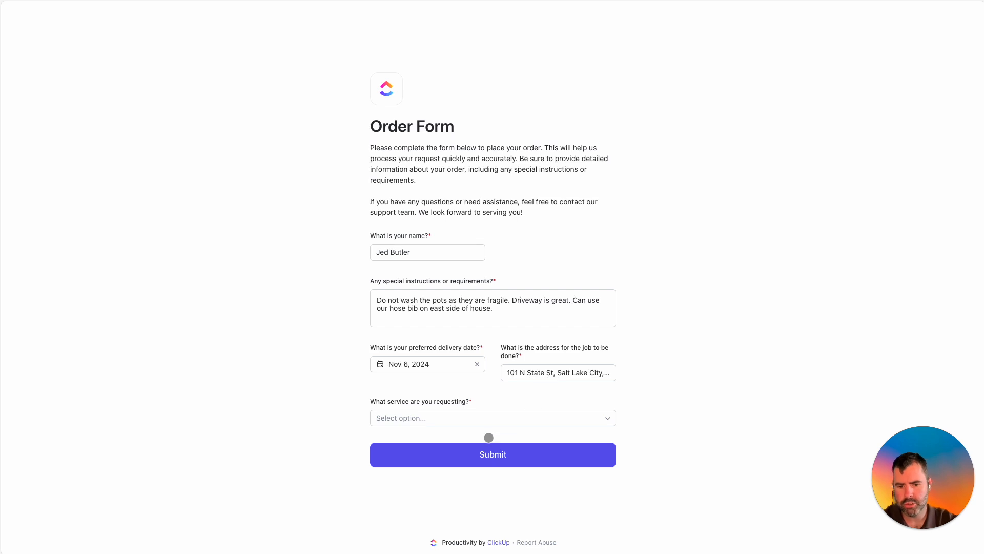
click(442, 417)
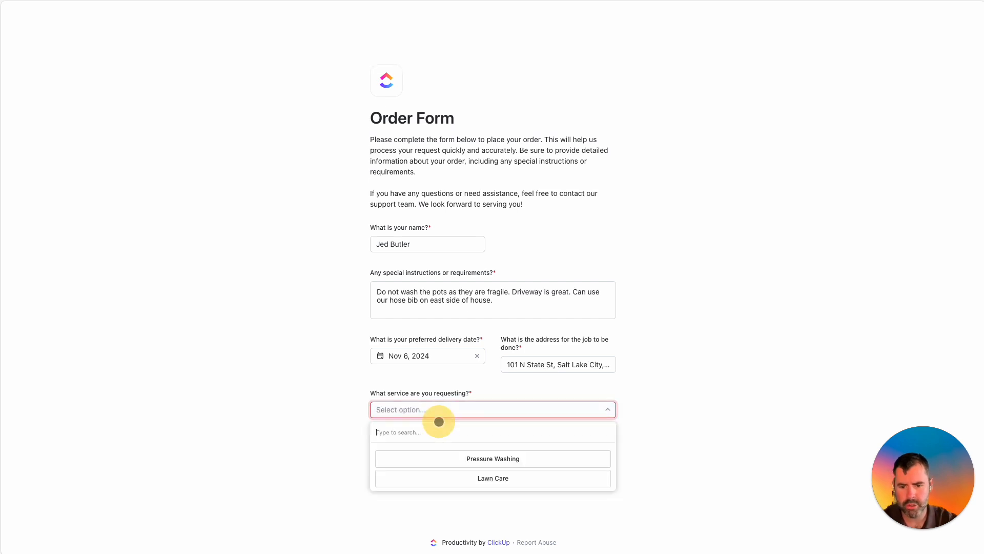
click(502, 456)
click(458, 453)
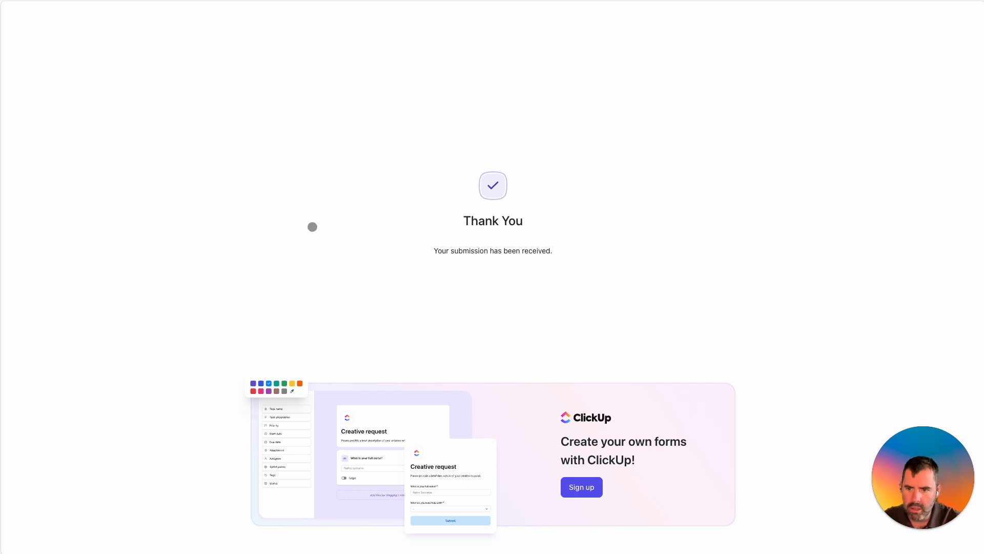
Switch back to the ClickUp Form board, showing the new order task under Planning.
mouse_move(1, 11)
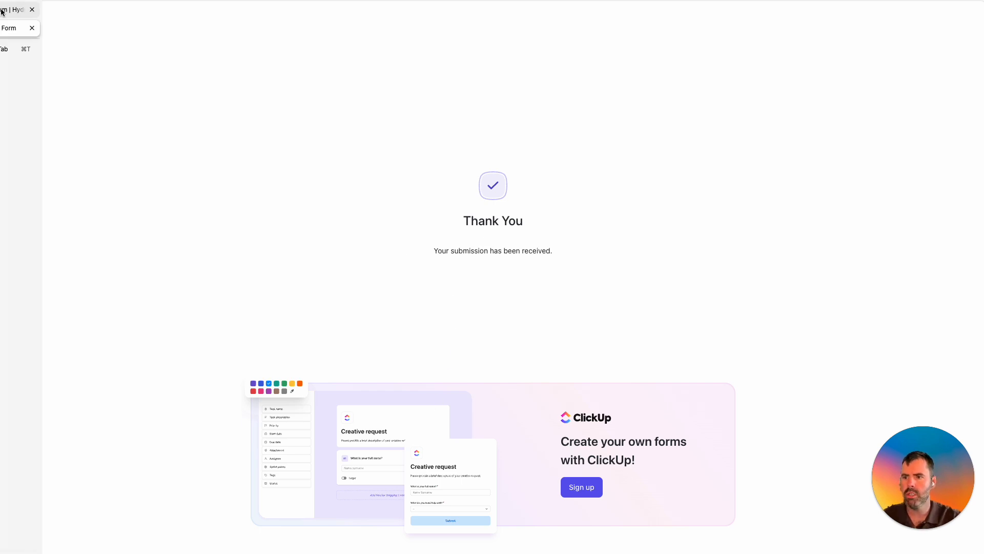
click(2, 11)
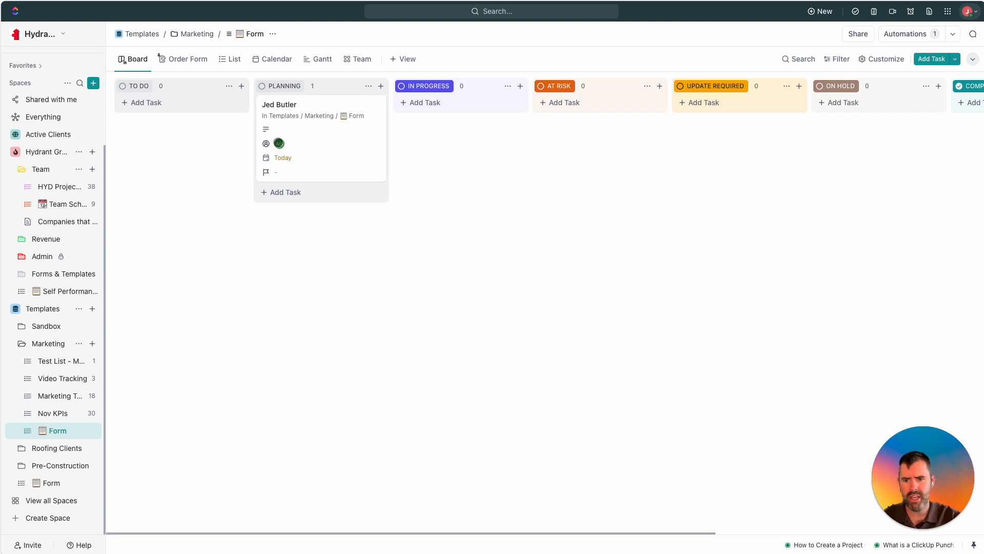
Open the submitted order task from the PLANNING column on the board.
click(334, 91)
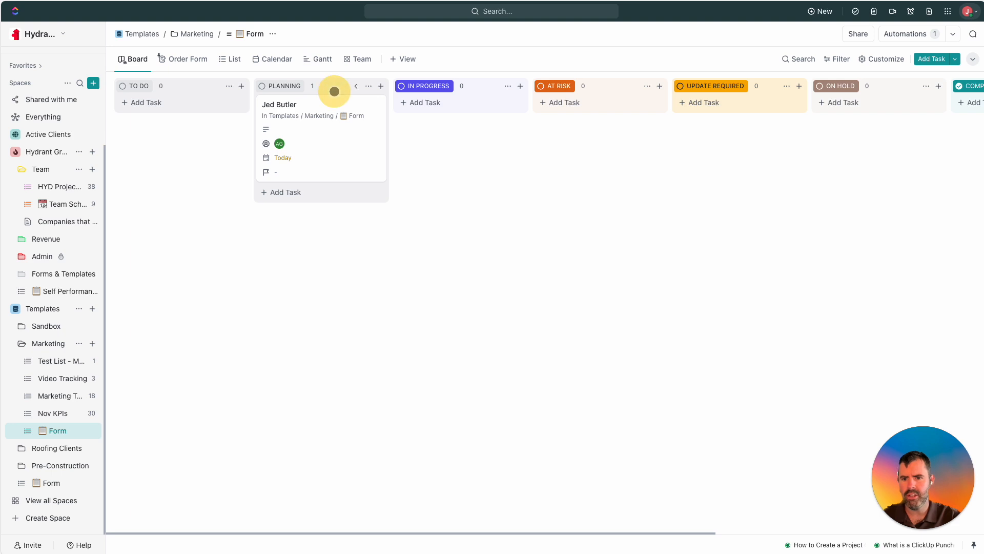
click(329, 105)
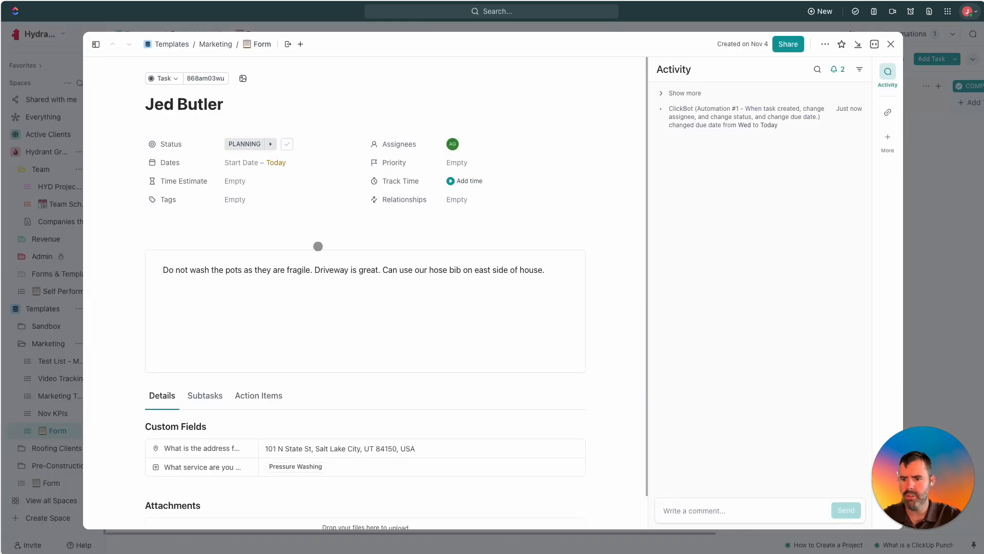
click(163, 268)
click(359, 271)
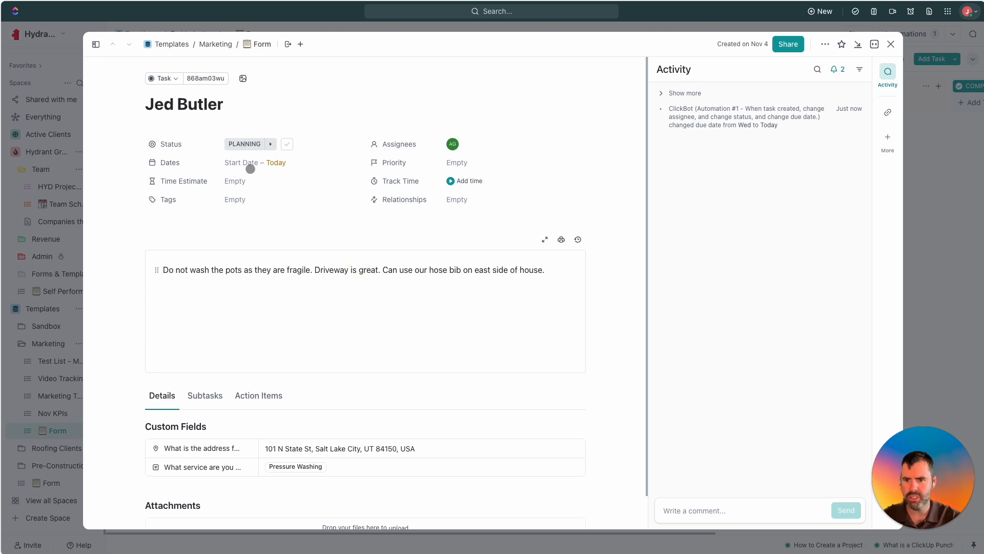
scroll(307, 256, down, 1)
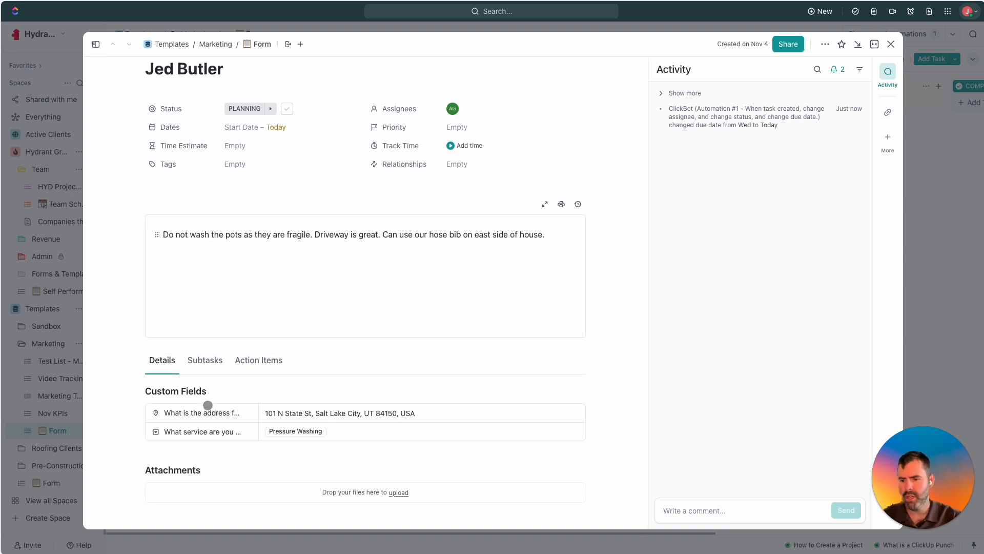
scroll(287, 376, up, 1)
Expand the task's full activity history to review Automation #1's assignee, status and due-date changes.
click(661, 90)
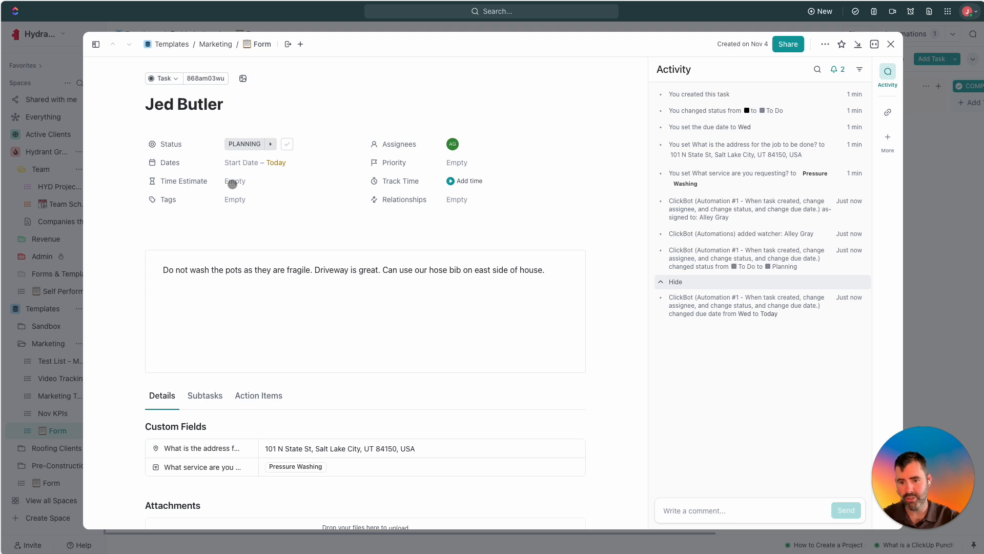
scroll(241, 374, down, 1)
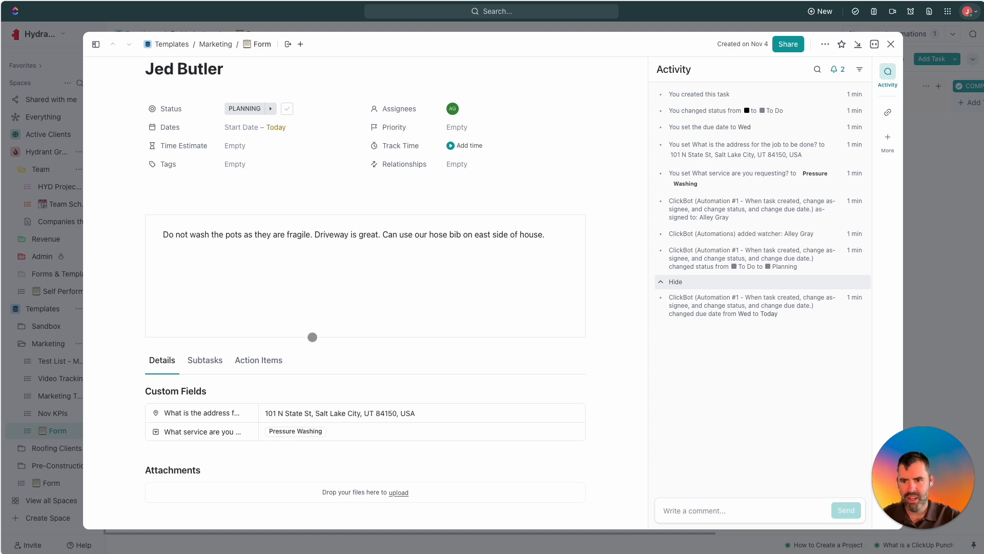
scroll(303, 313, up, 1)
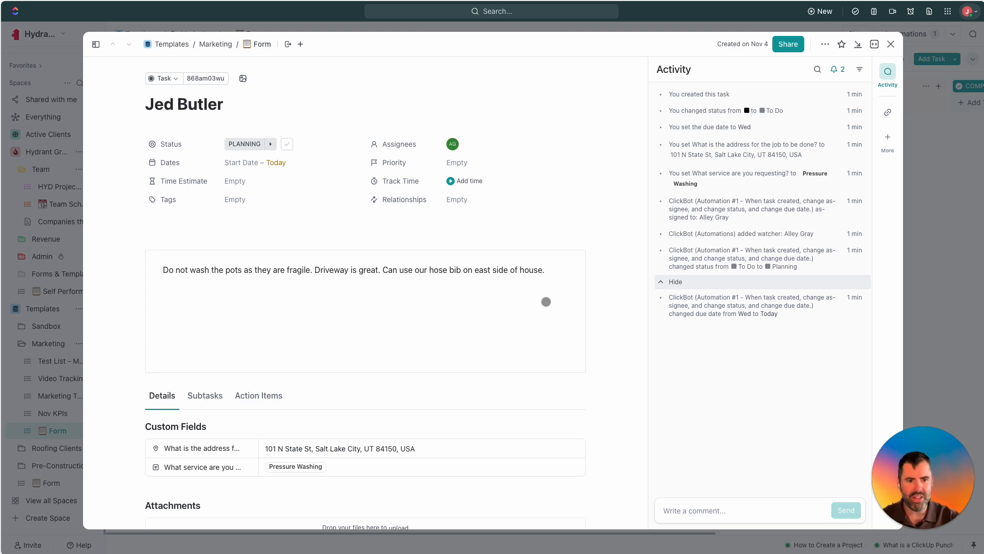
scroll(546, 333, down, 1)
scroll(411, 328, up, 1)
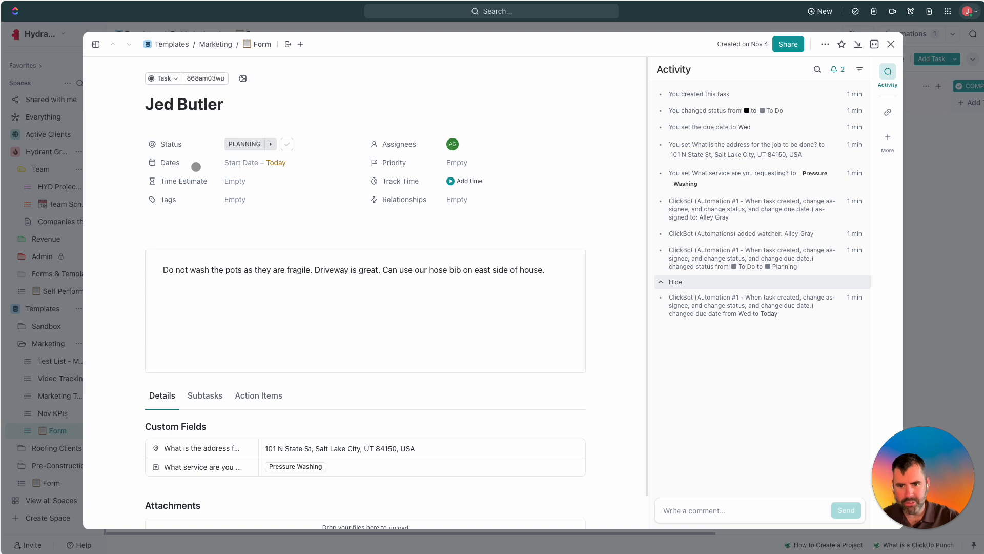